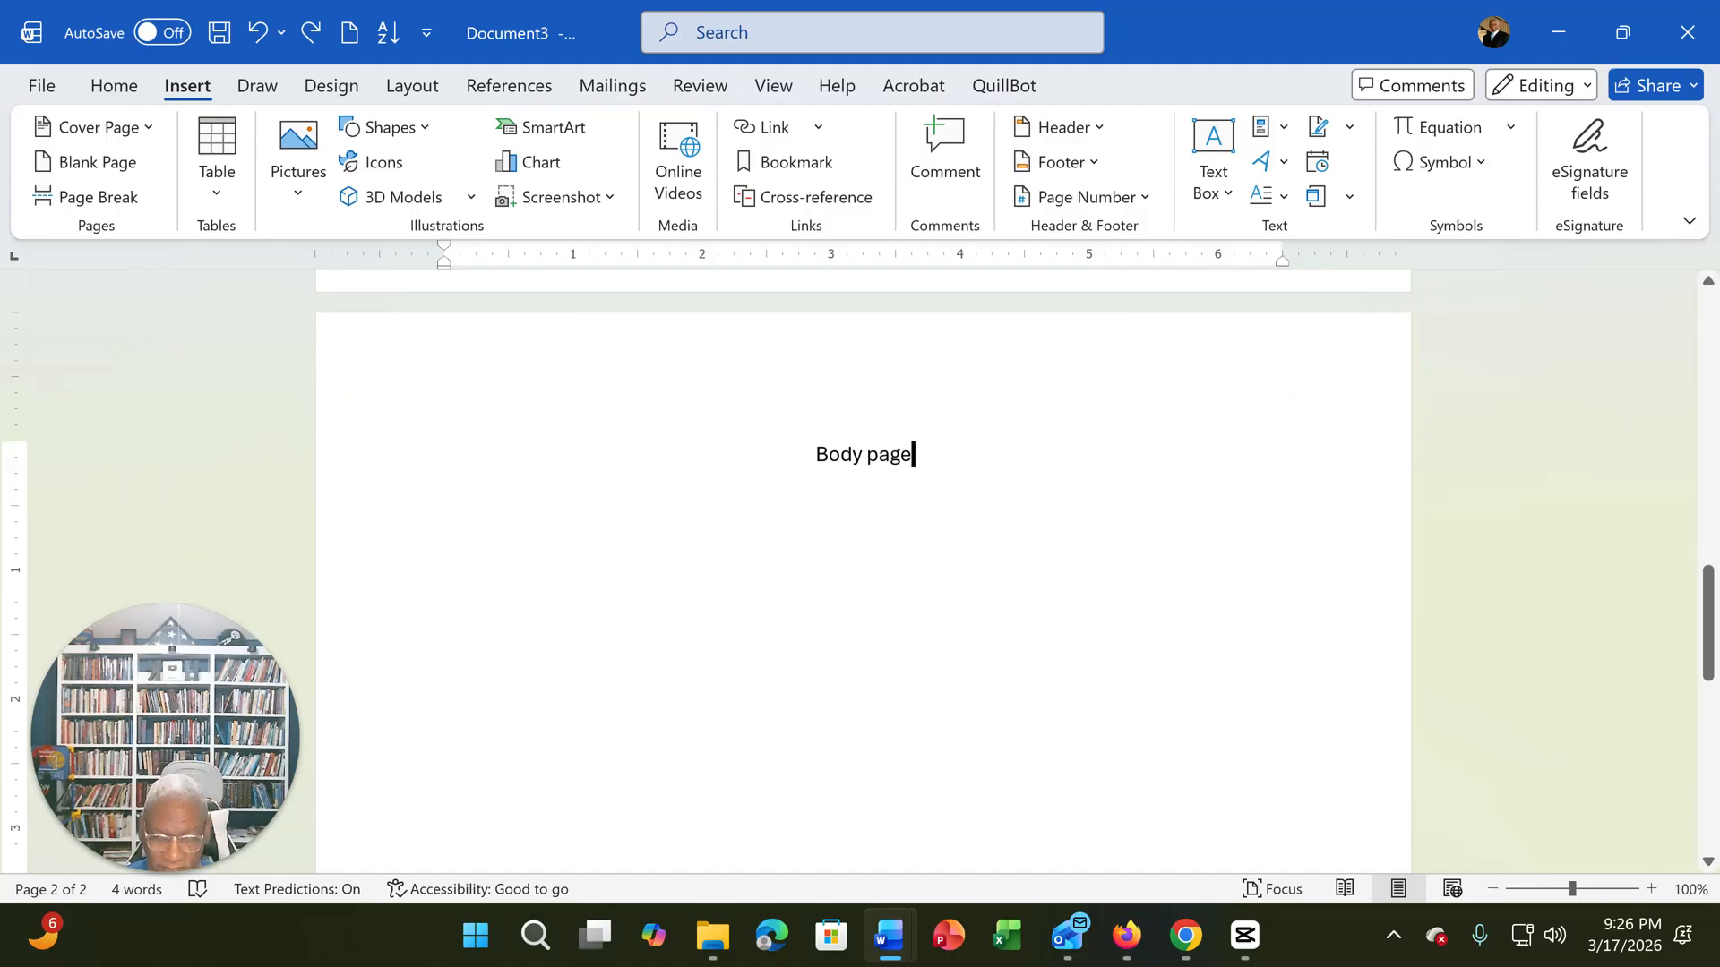
scroll(863, 573, "up", 20)
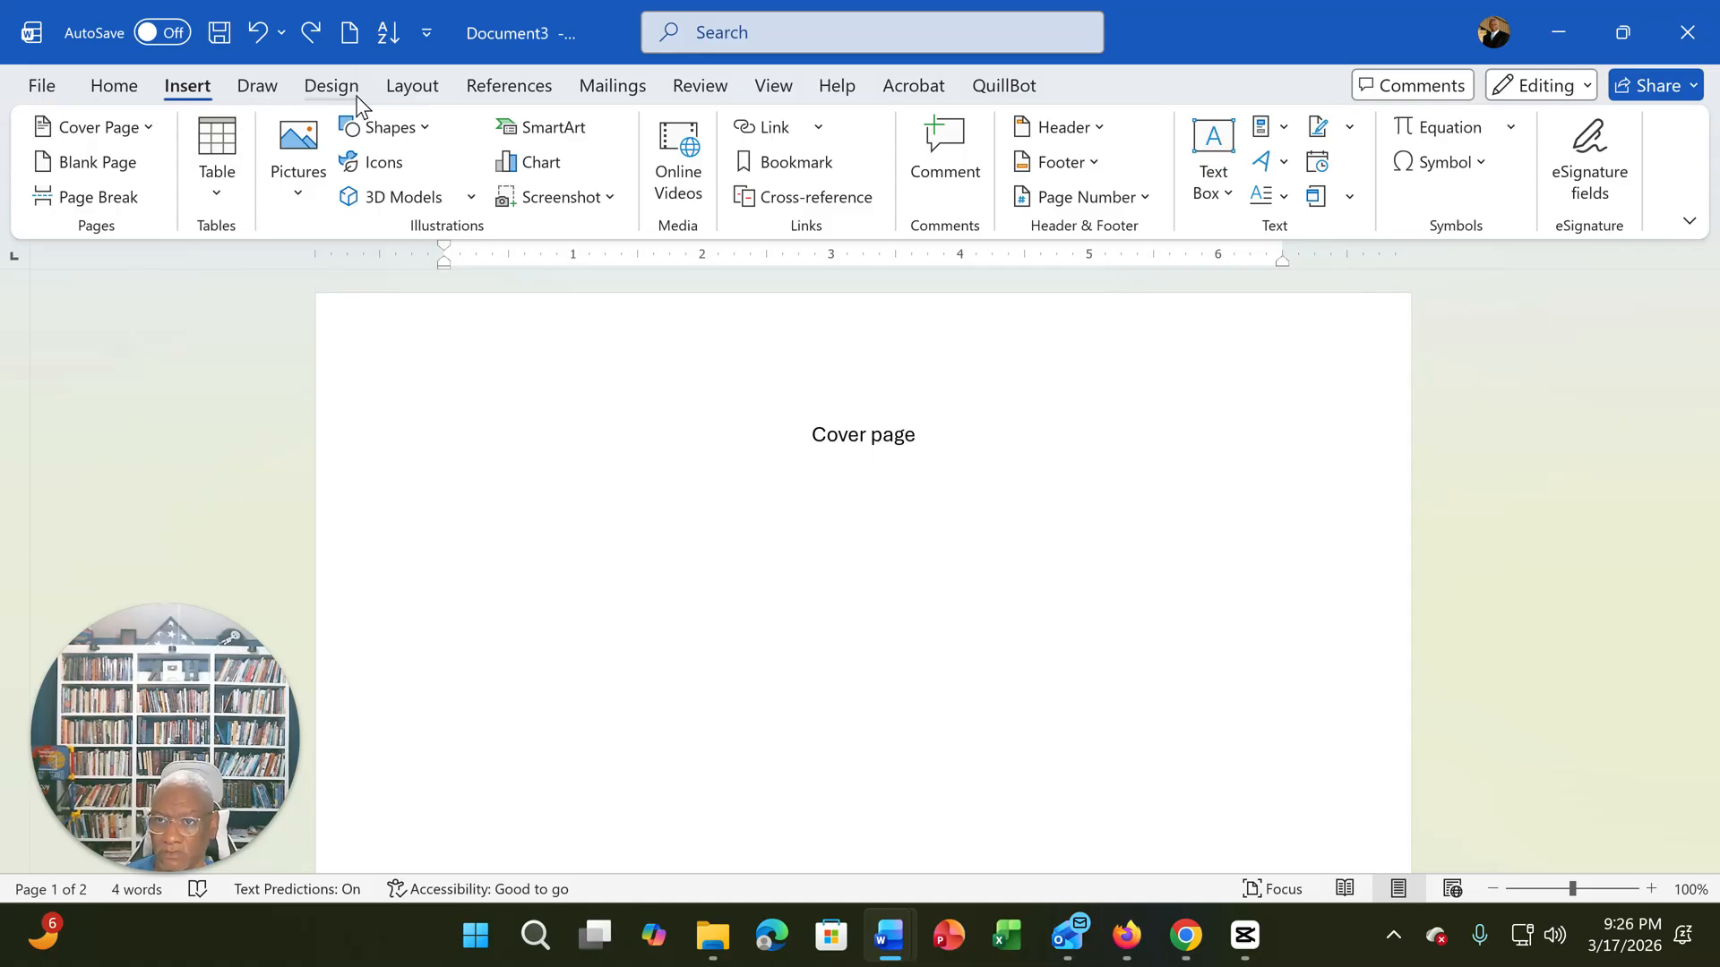
left_click(412, 87)
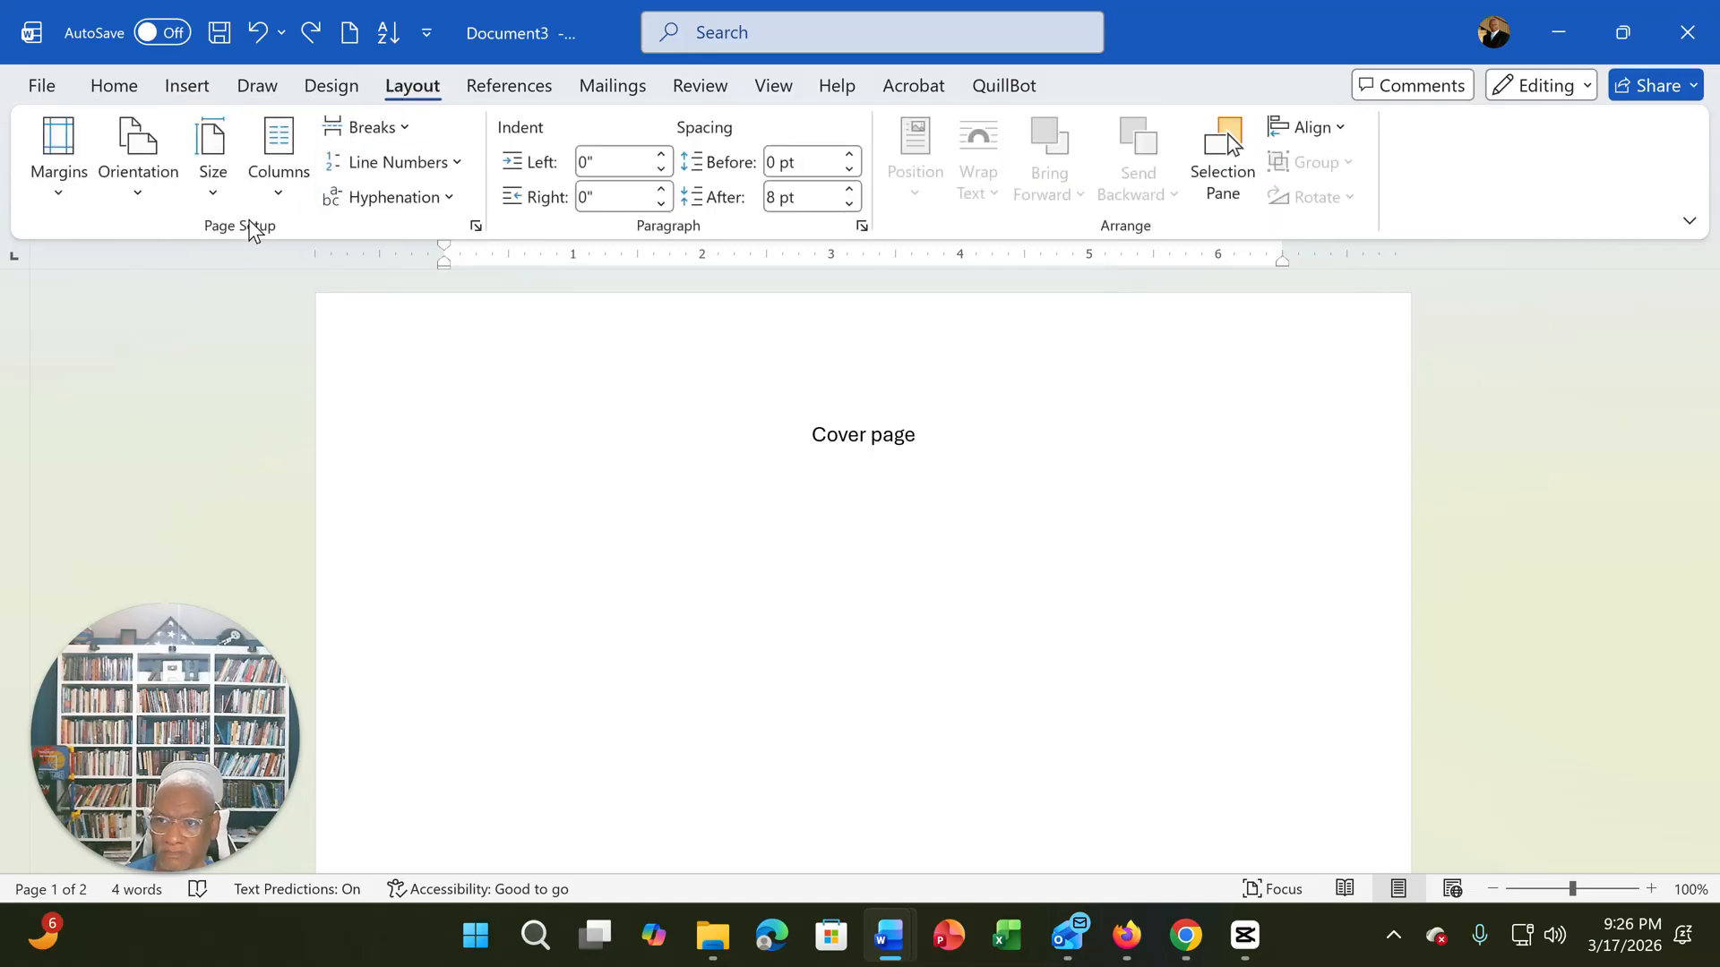
left_click(139, 202)
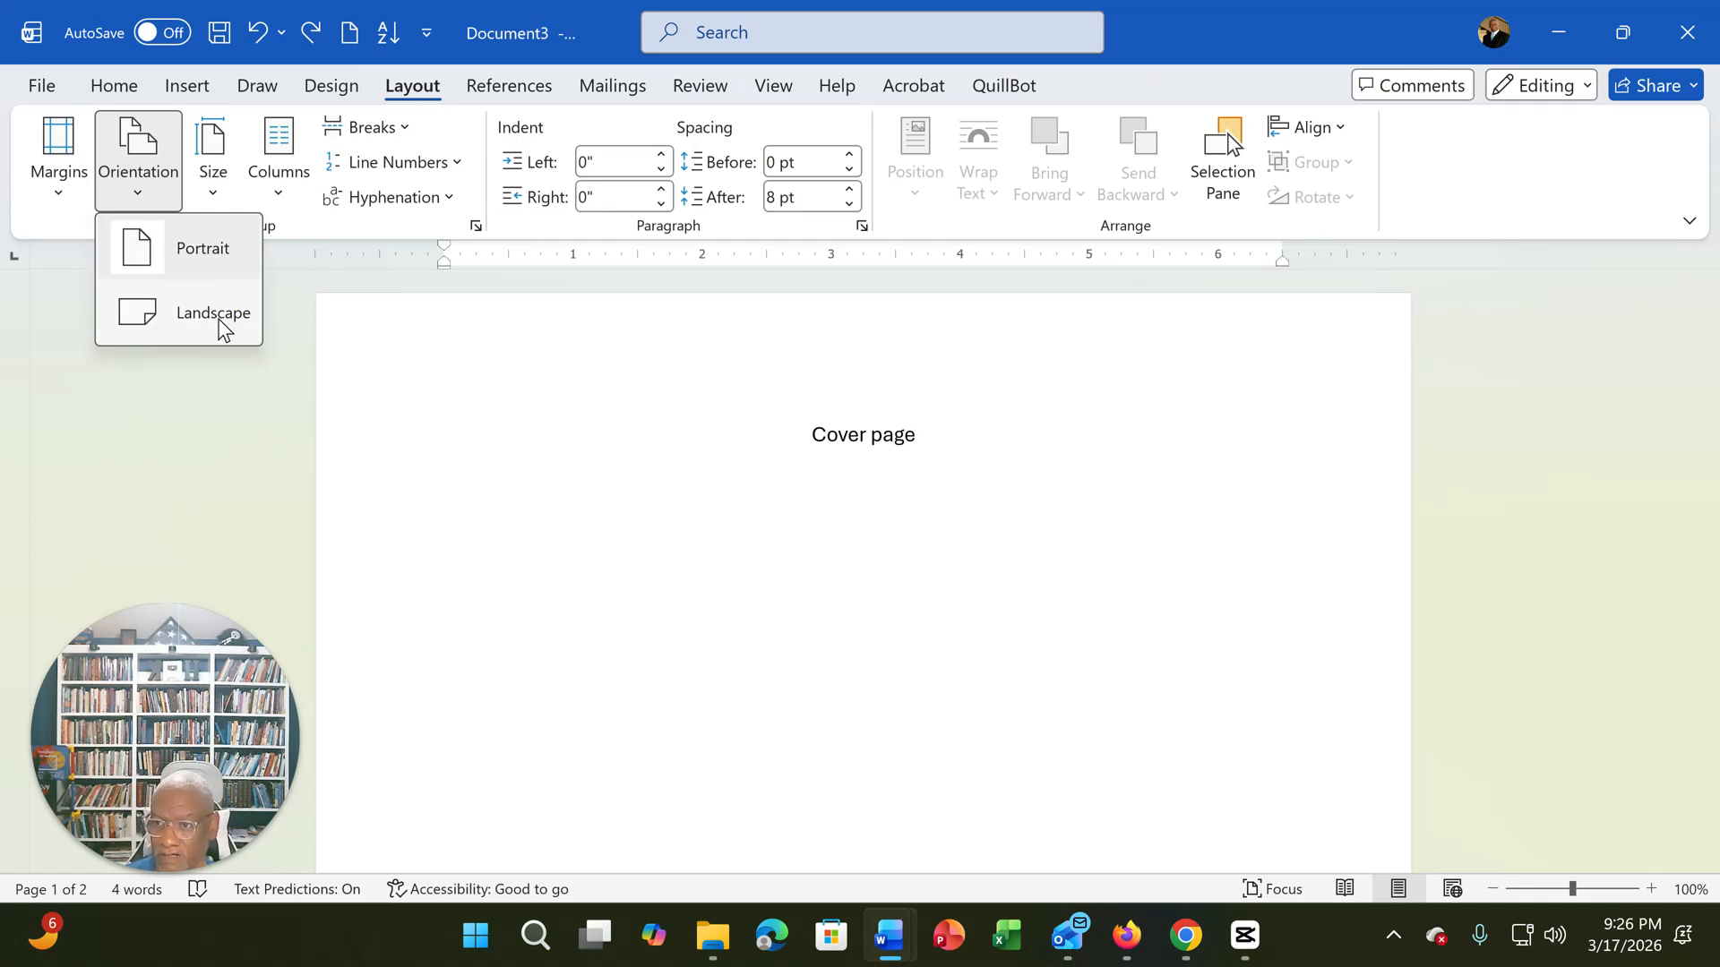
left_click(869, 494)
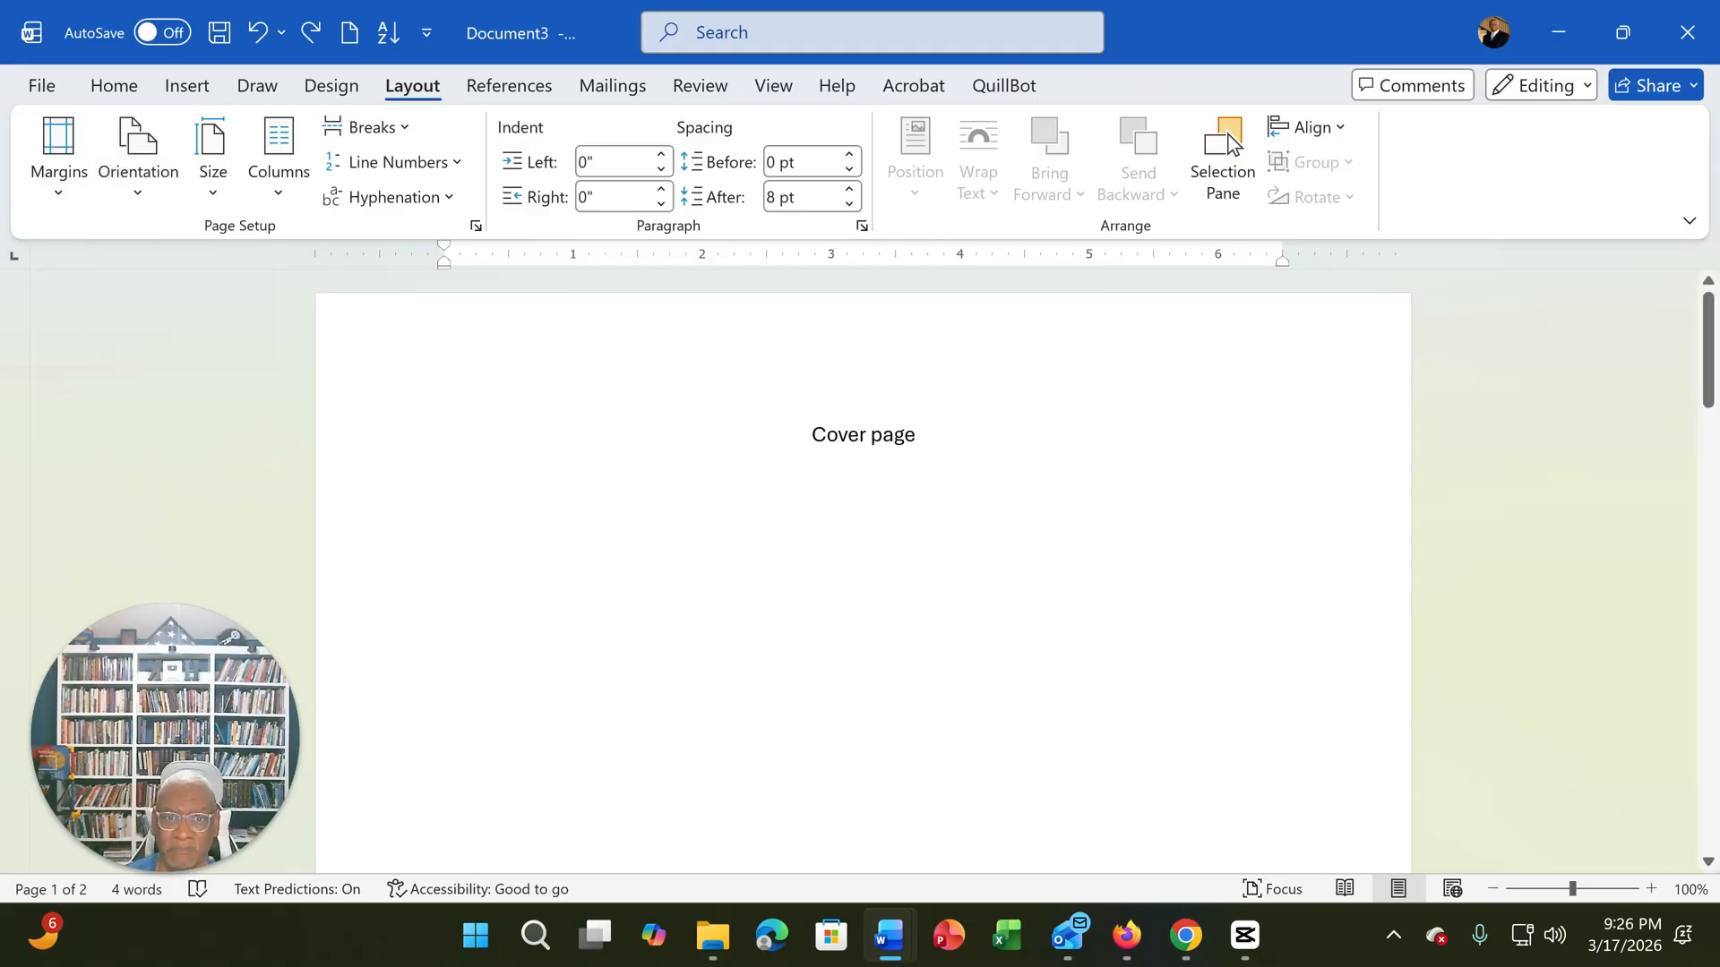
scroll(1228, 144, "down", 15)
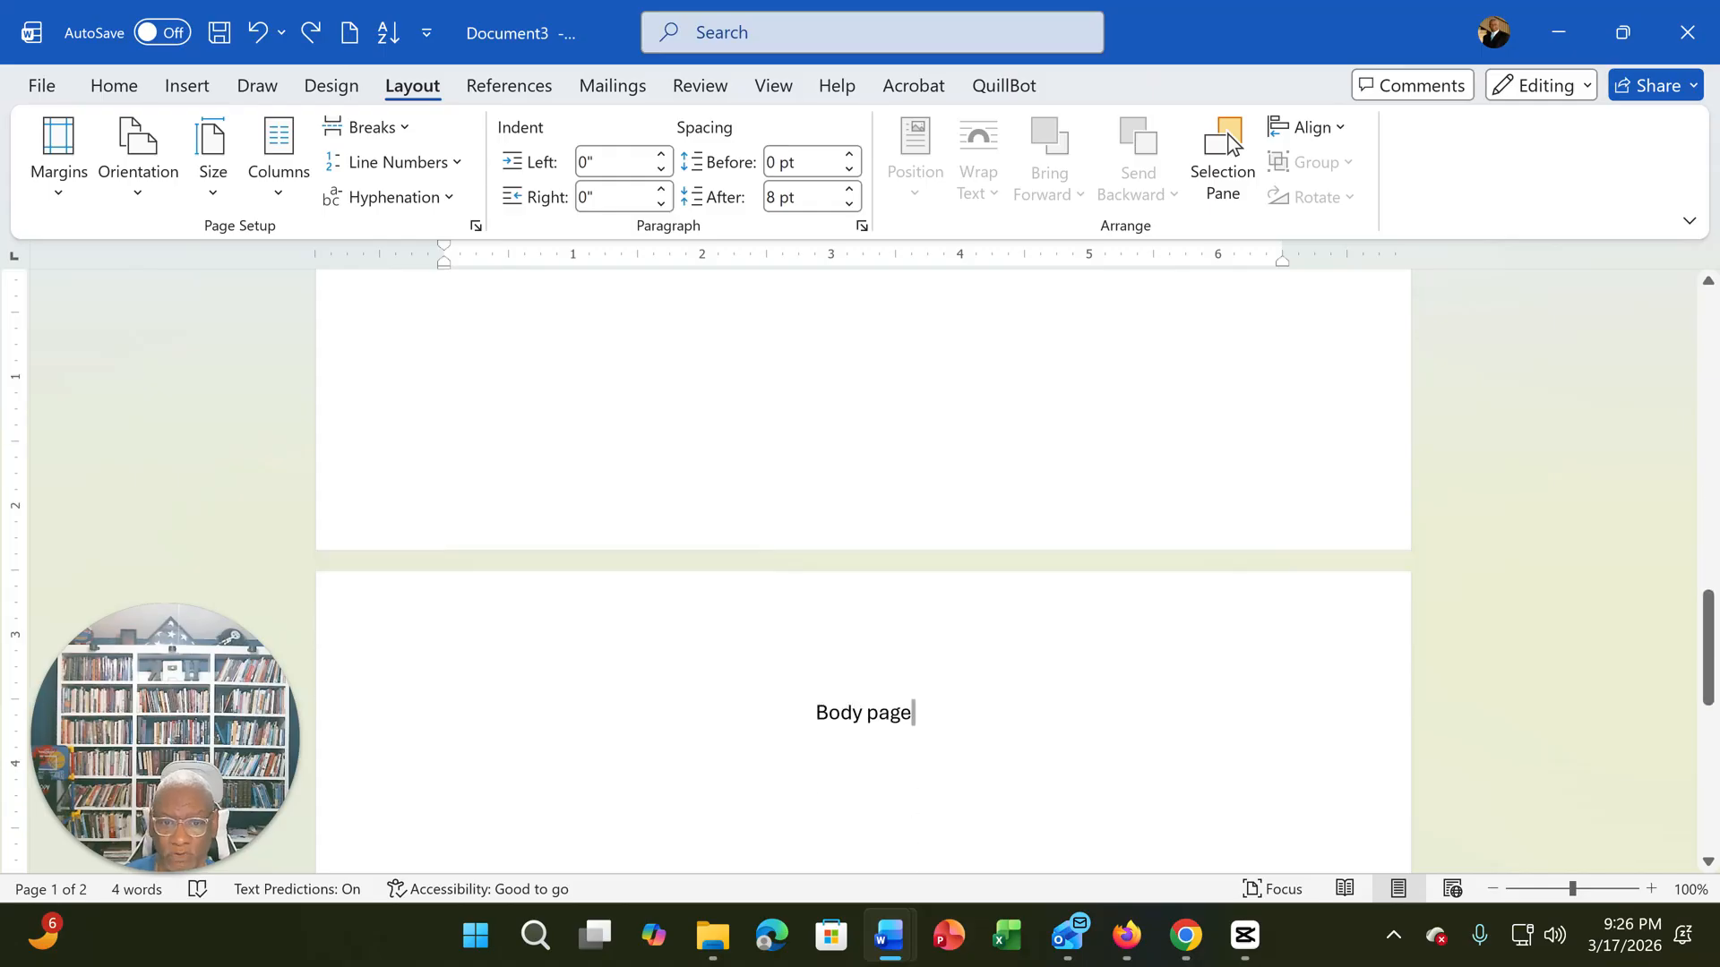
scroll(1231, 143, "up", 5)
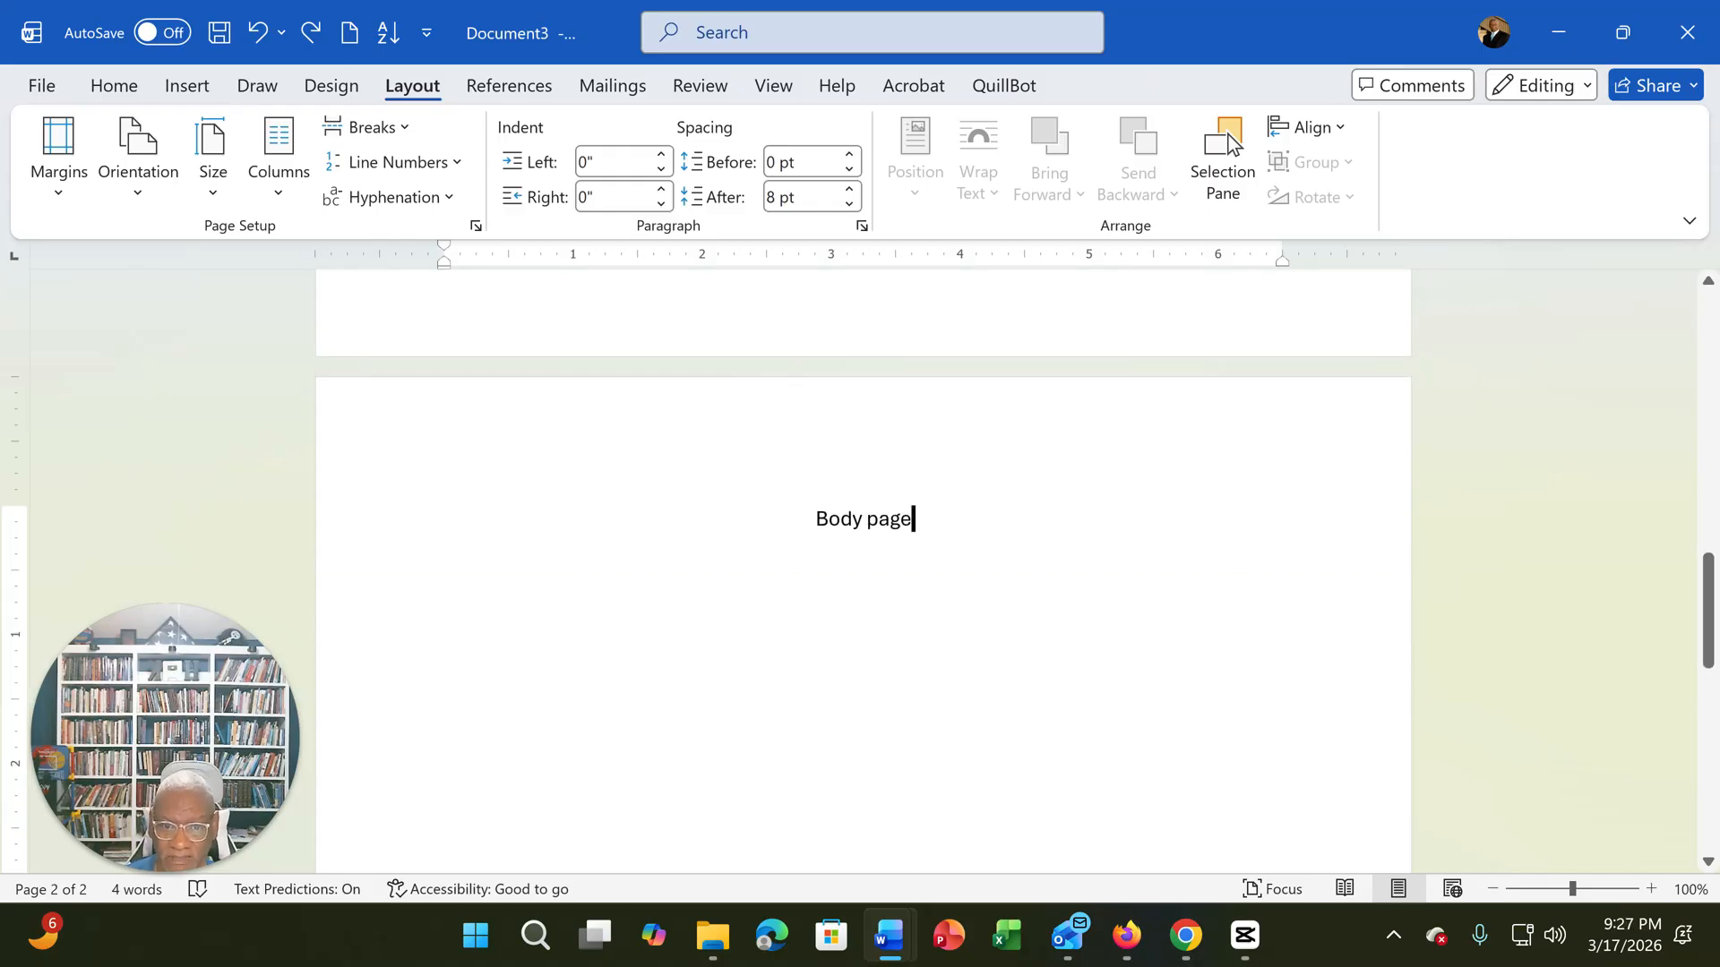
- Add a page break after "Body page" and enter the heading "References" on the new page
left_click(190, 87)
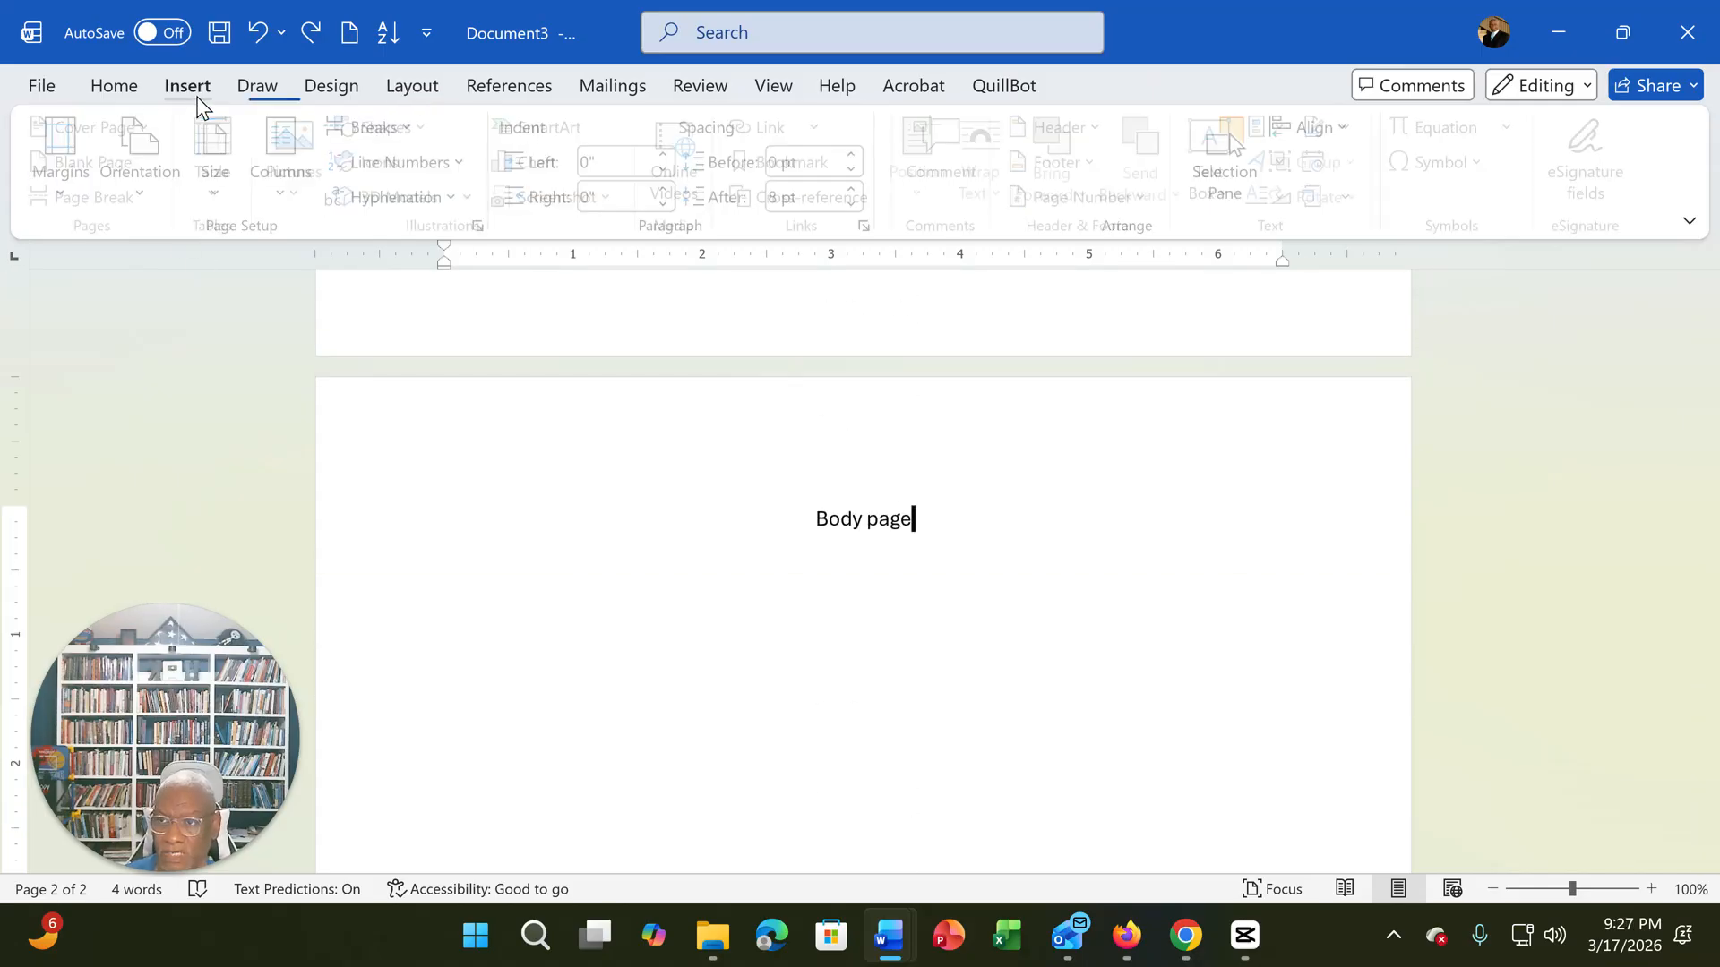
left_click(101, 202)
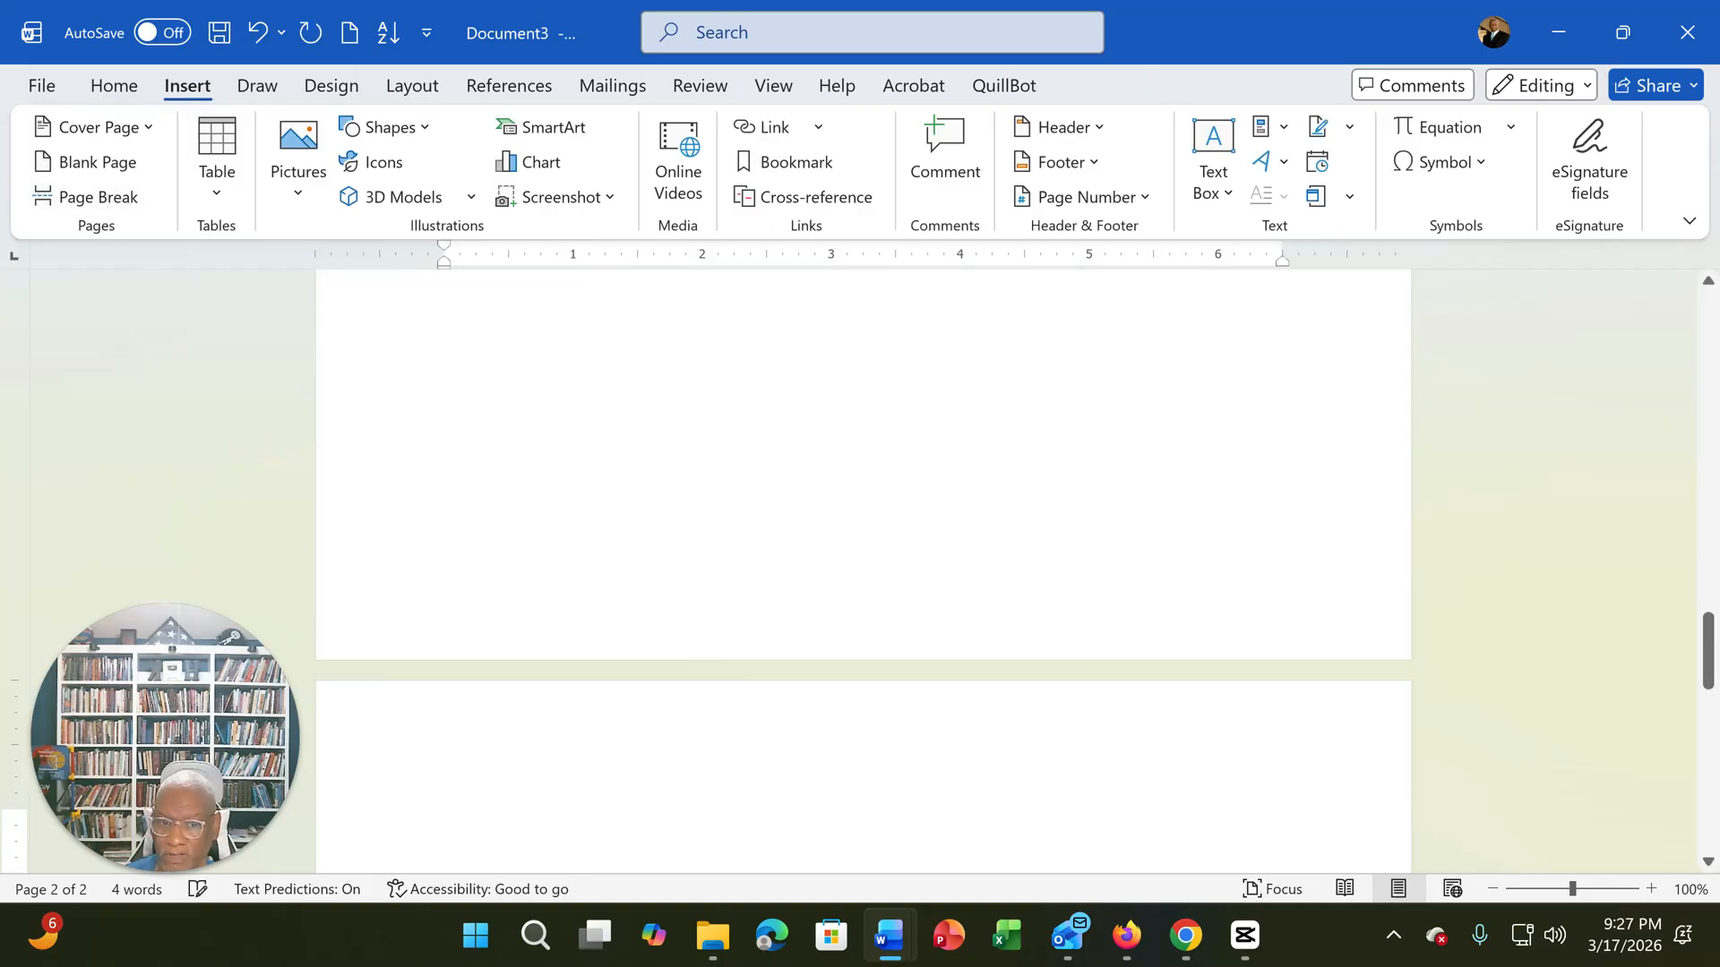
scroll(1016, 614, "down", 2)
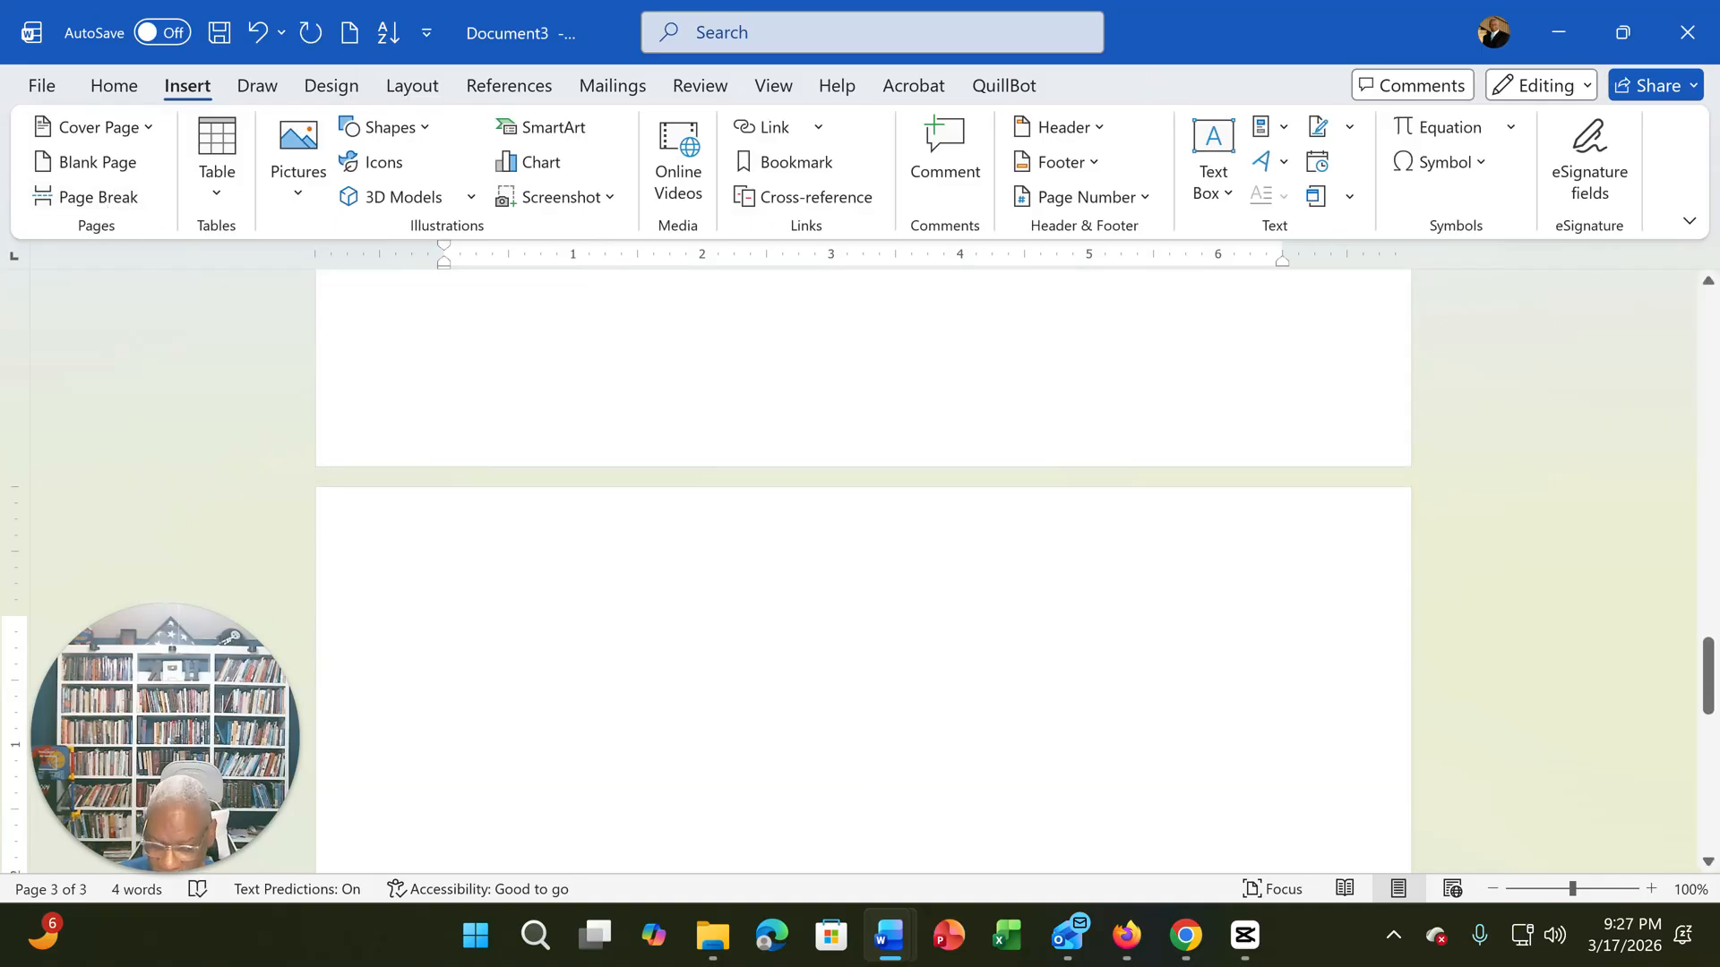
type("References")
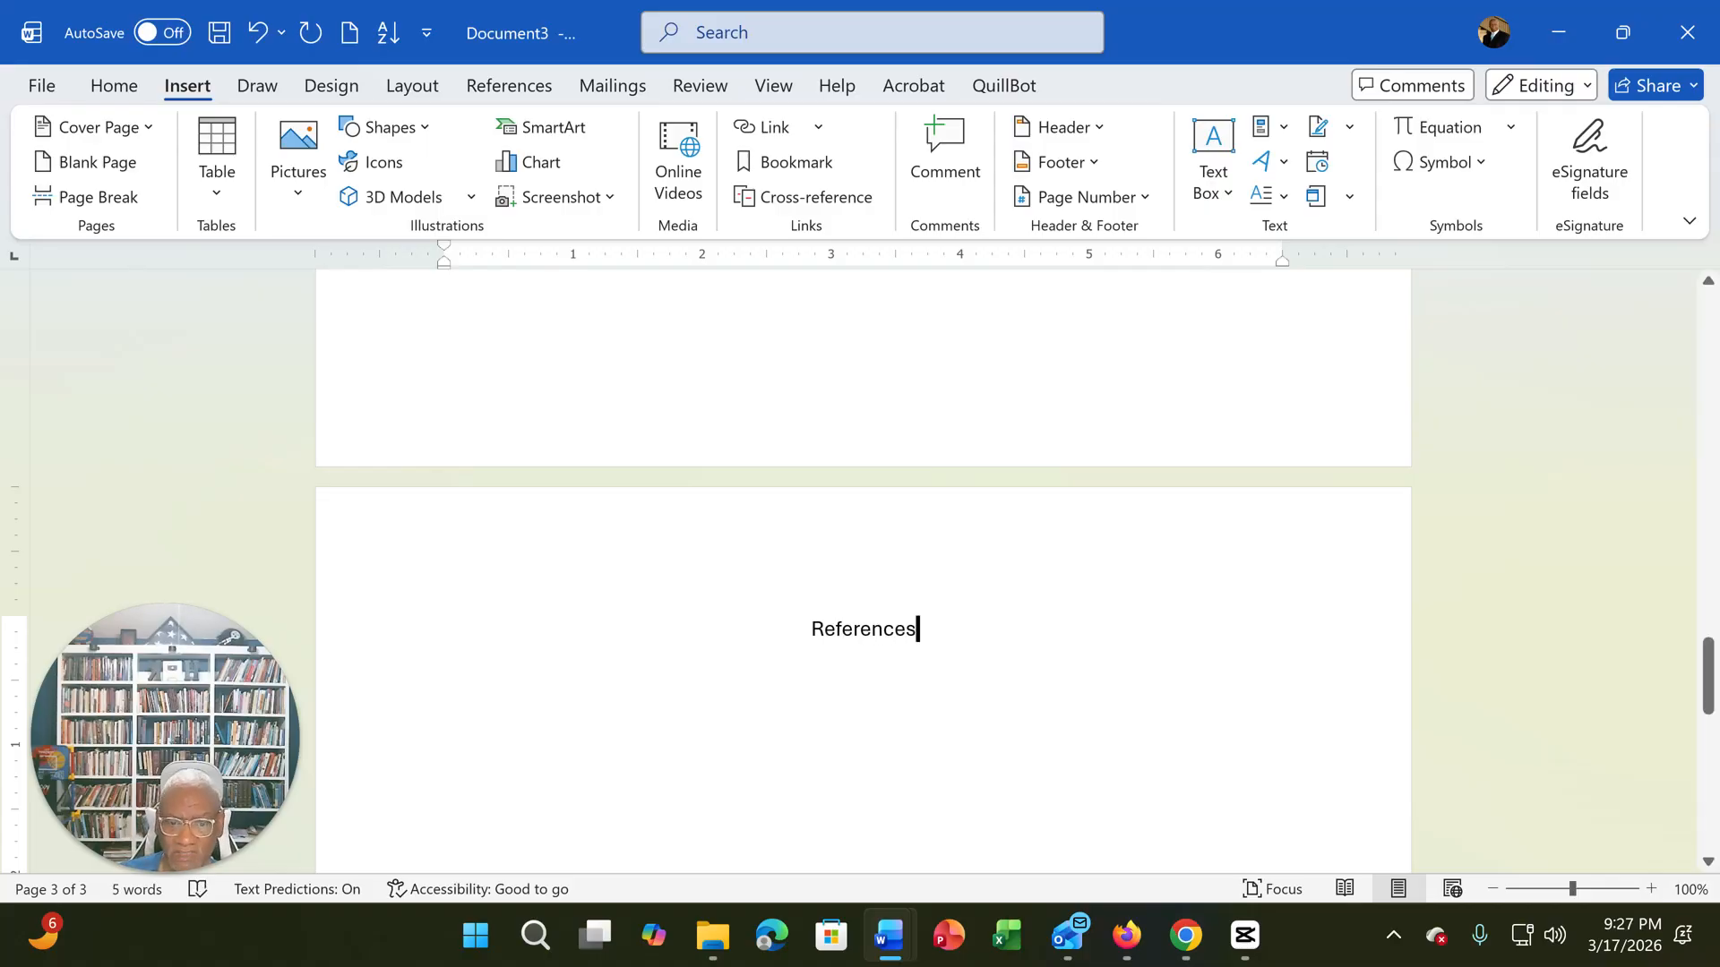
- Make the "References" heading bold and place the cursor at its end
left_click_drag(812, 630, 928, 633)
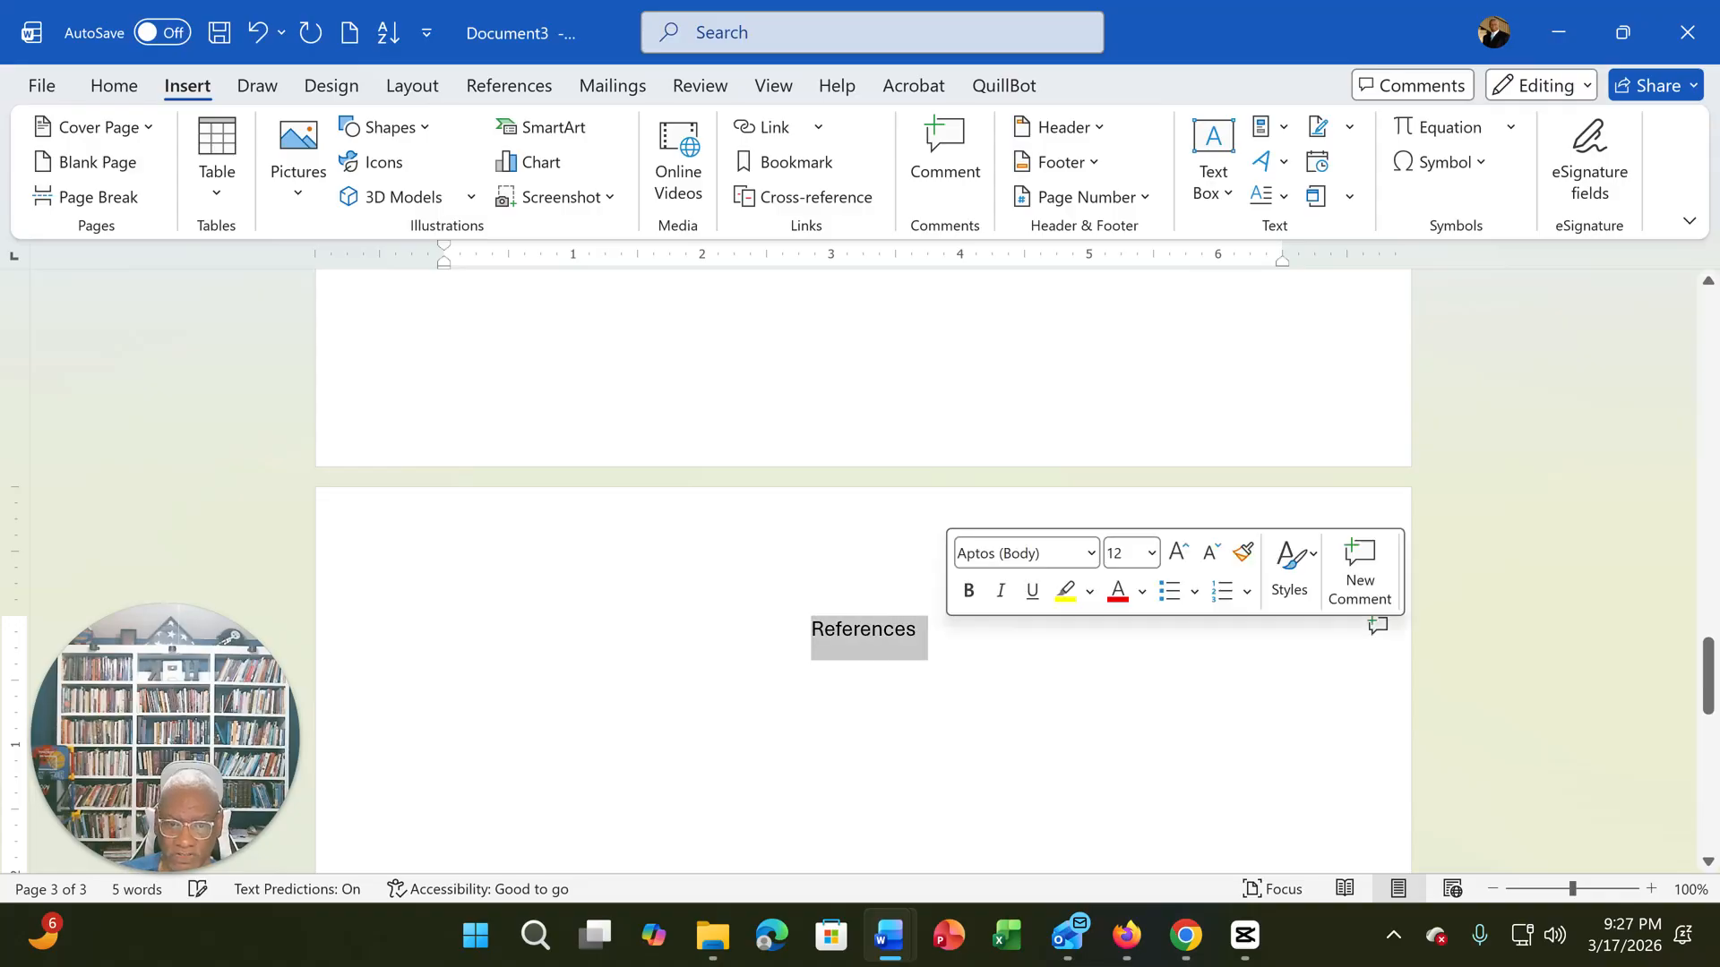
left_click(969, 591)
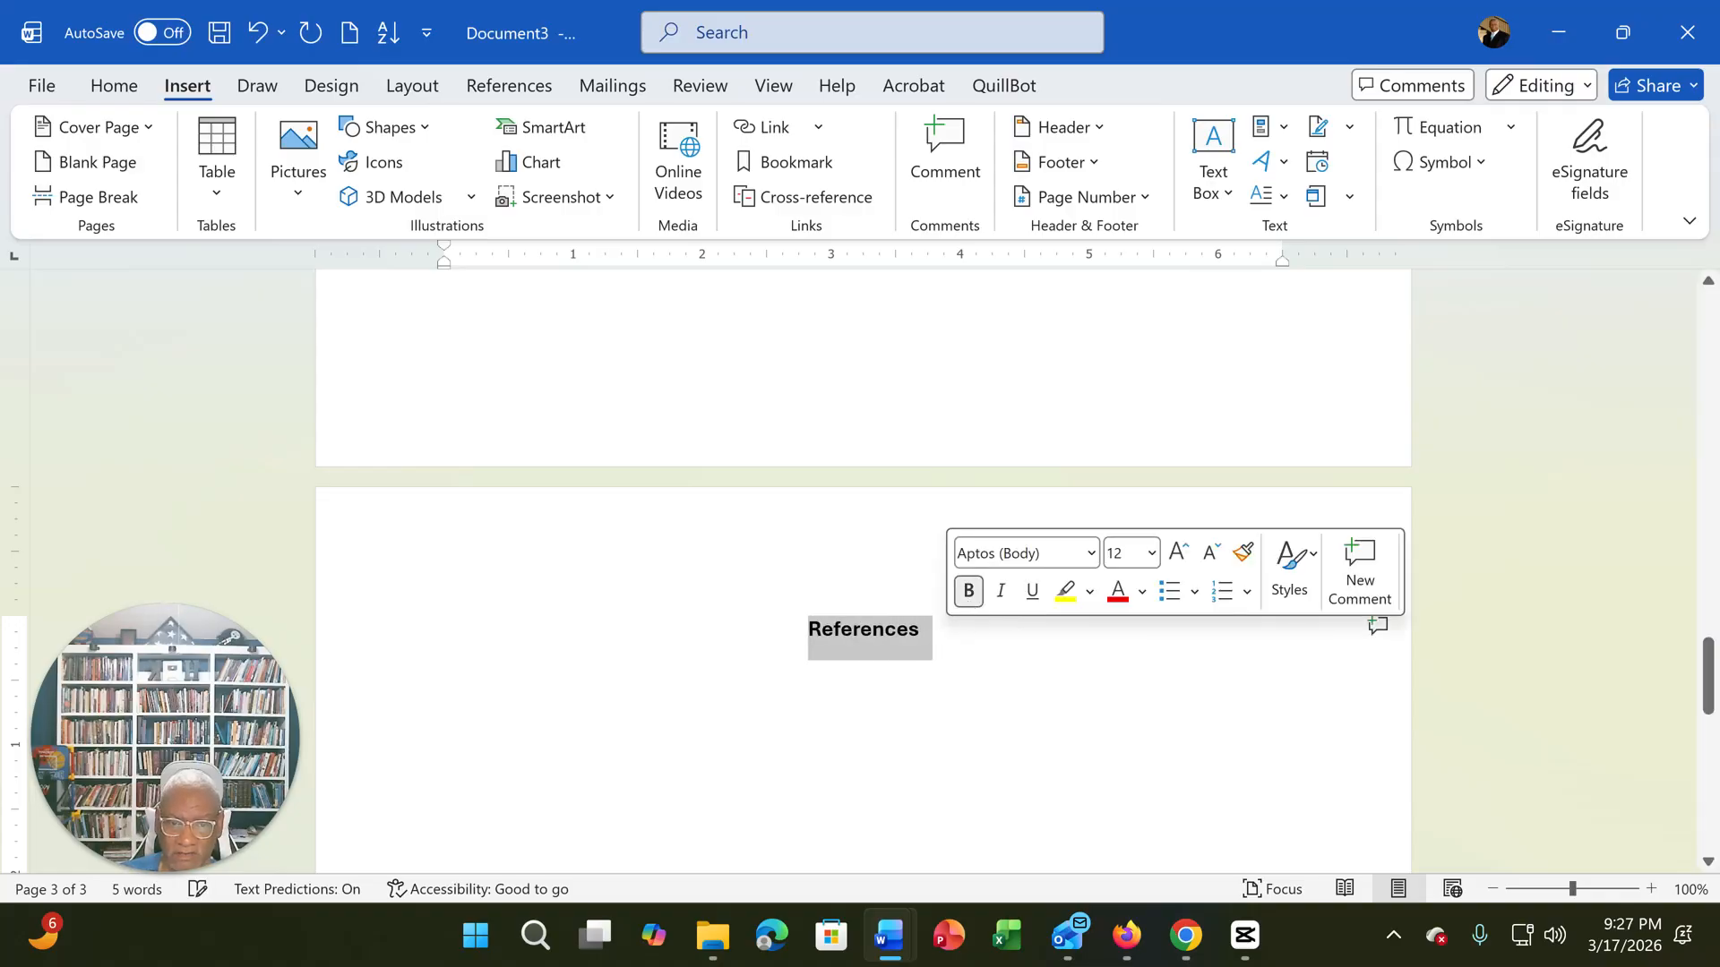
key("End")
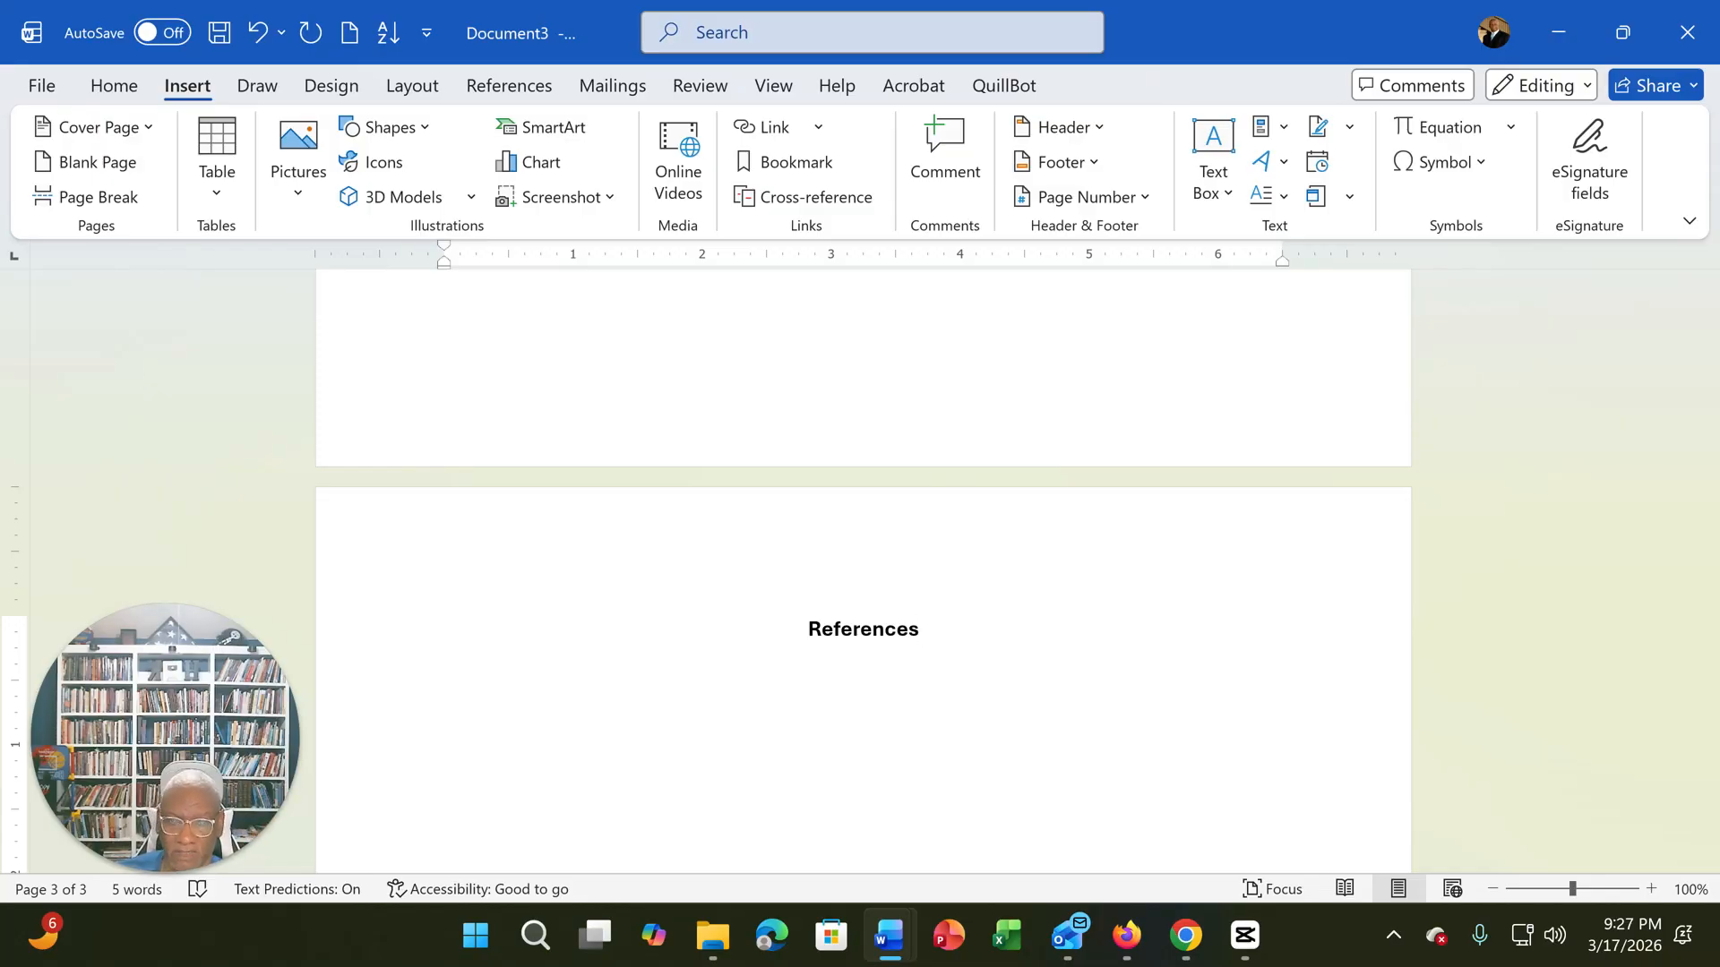
- Insert a Next Page section break after the "References" heading
scroll(862, 573, "up", 15)
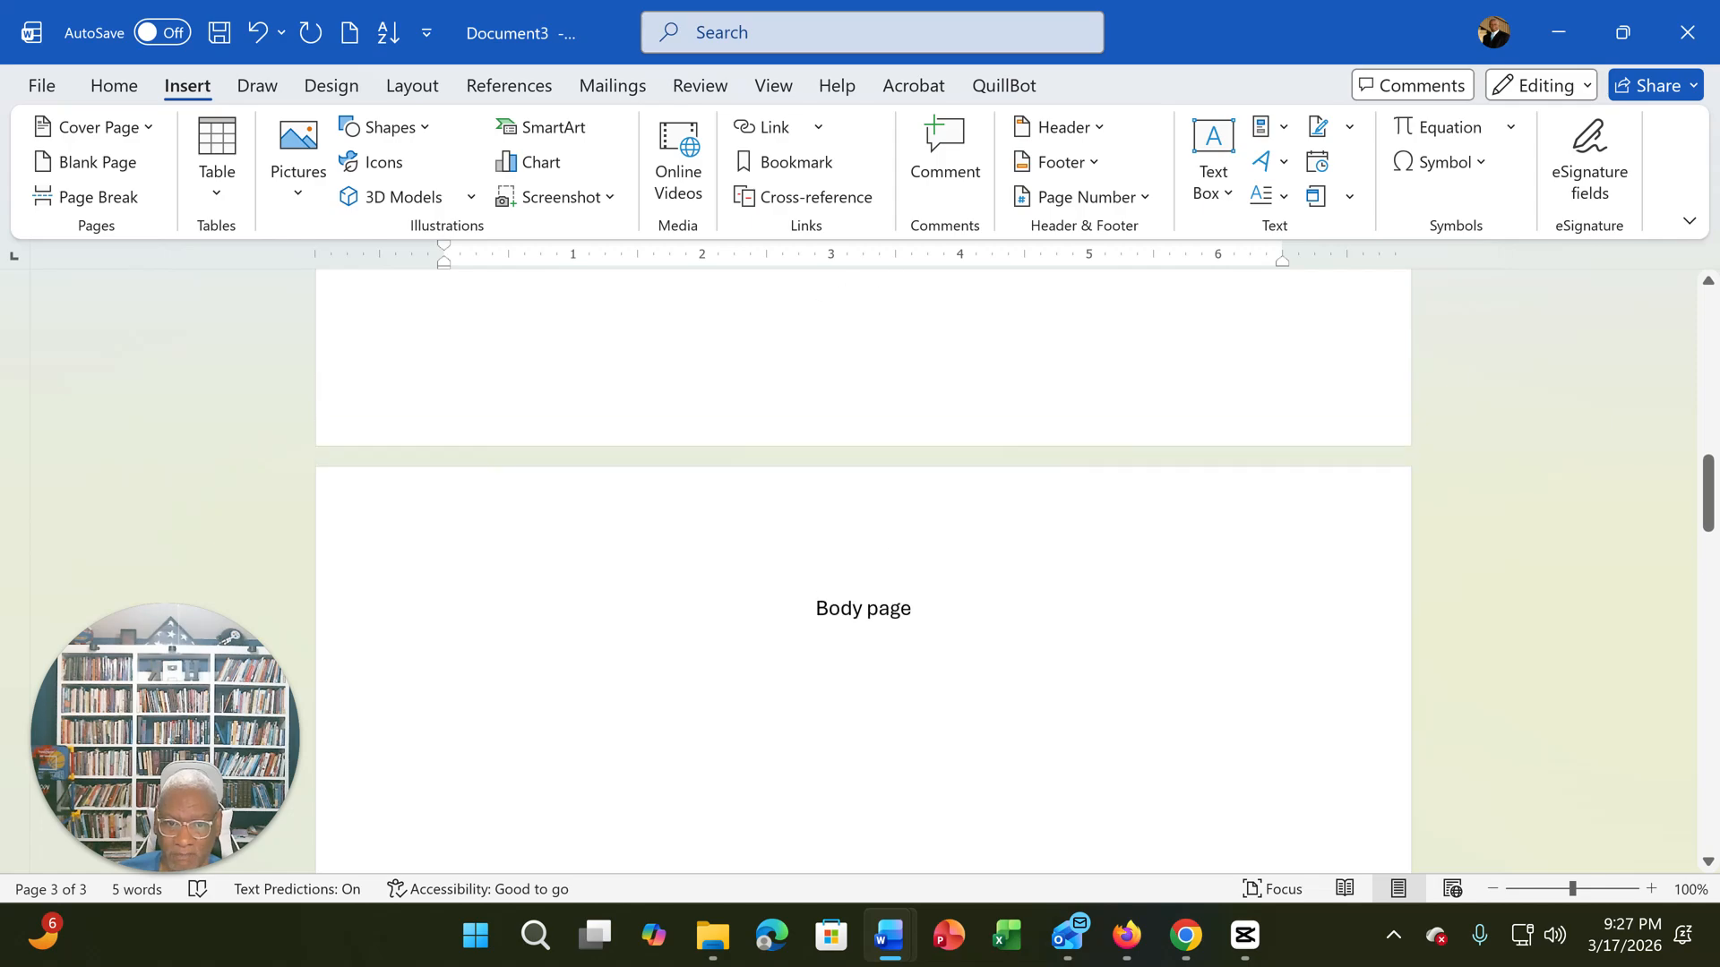
scroll(862, 574, "down", 3)
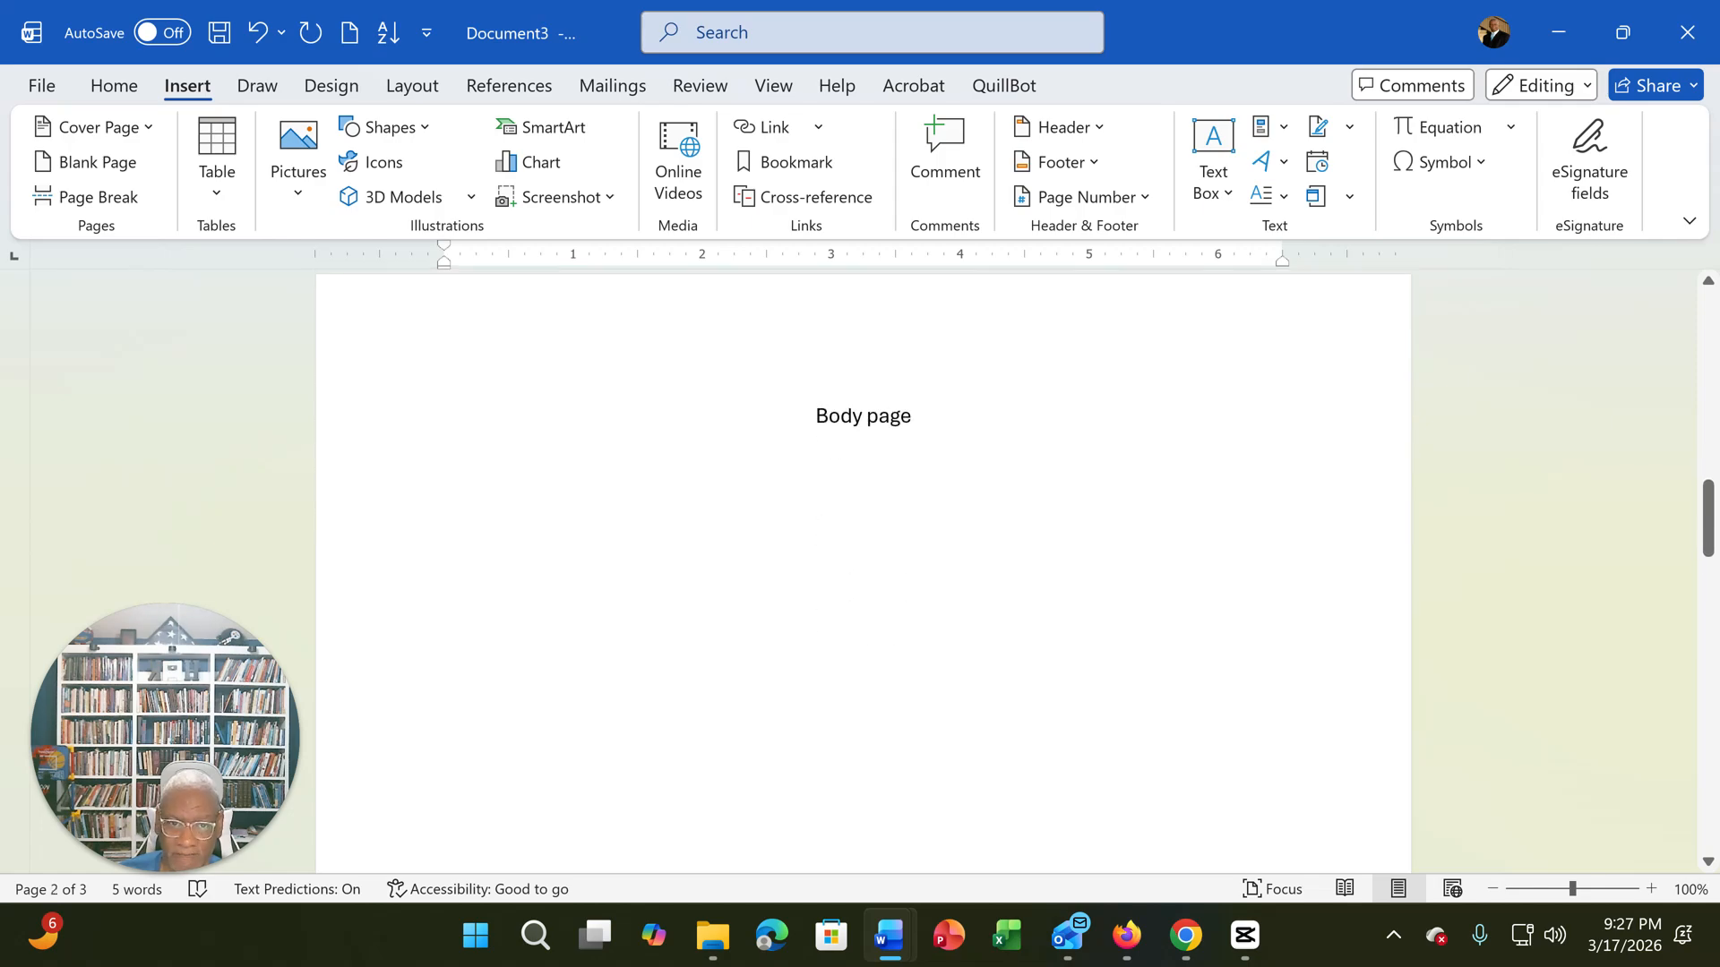
scroll(863, 573, "up", 10)
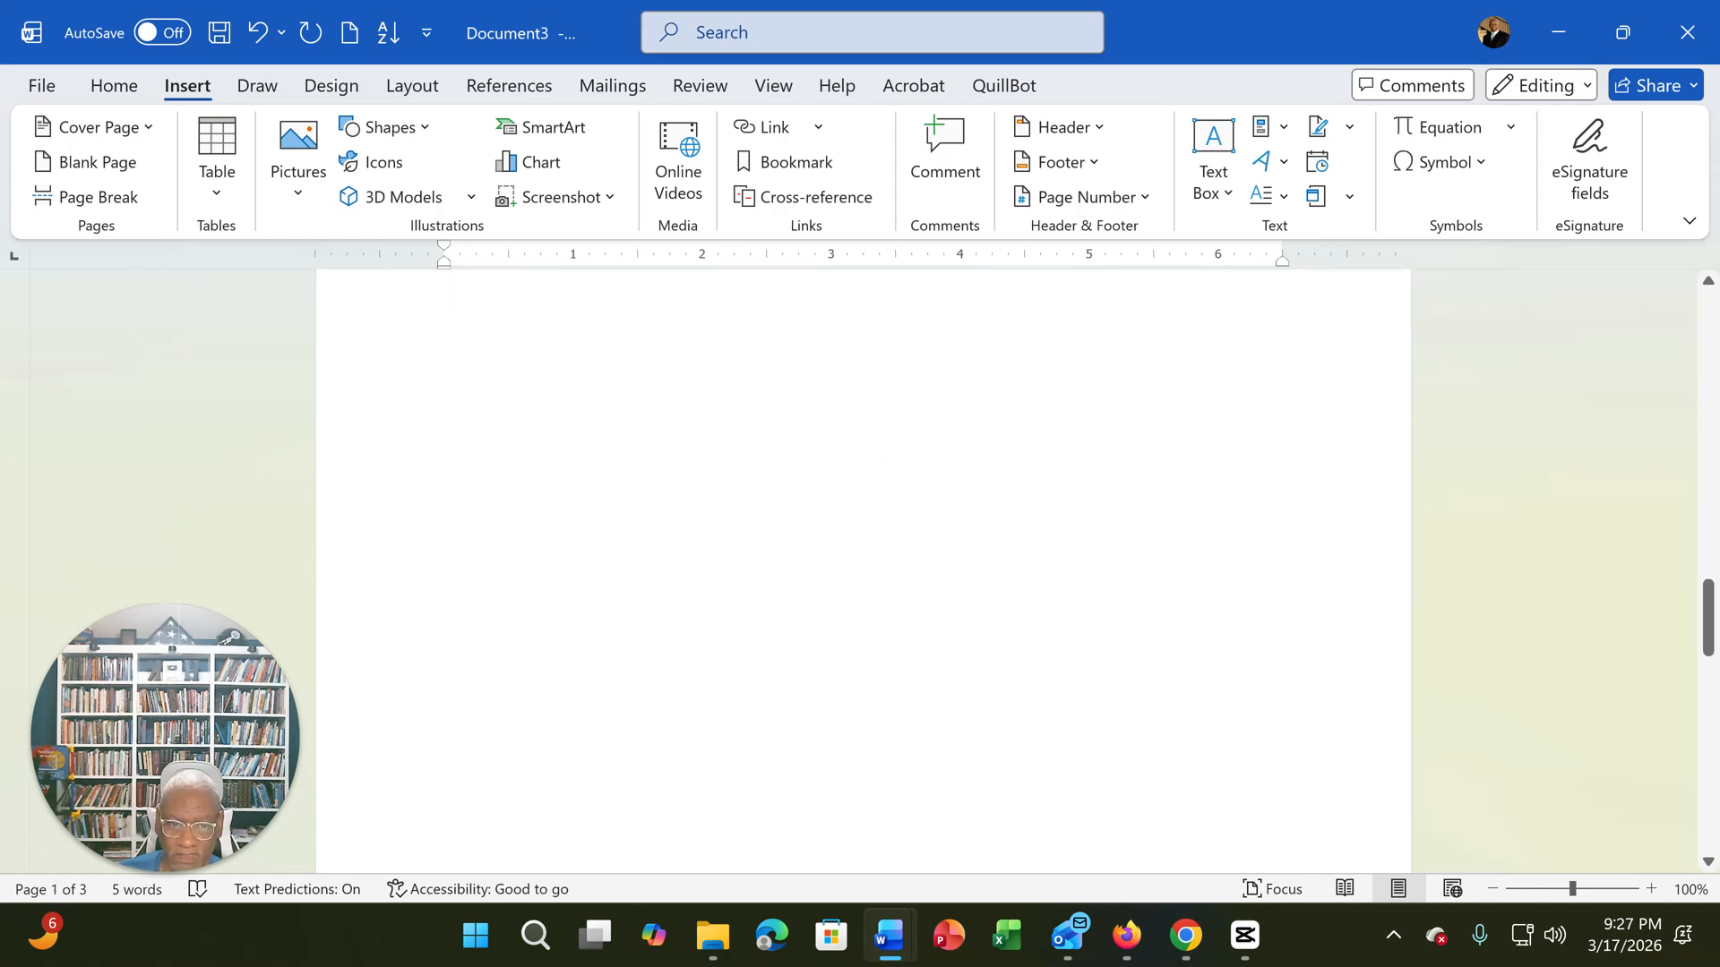
scroll(863, 573, "down", 5)
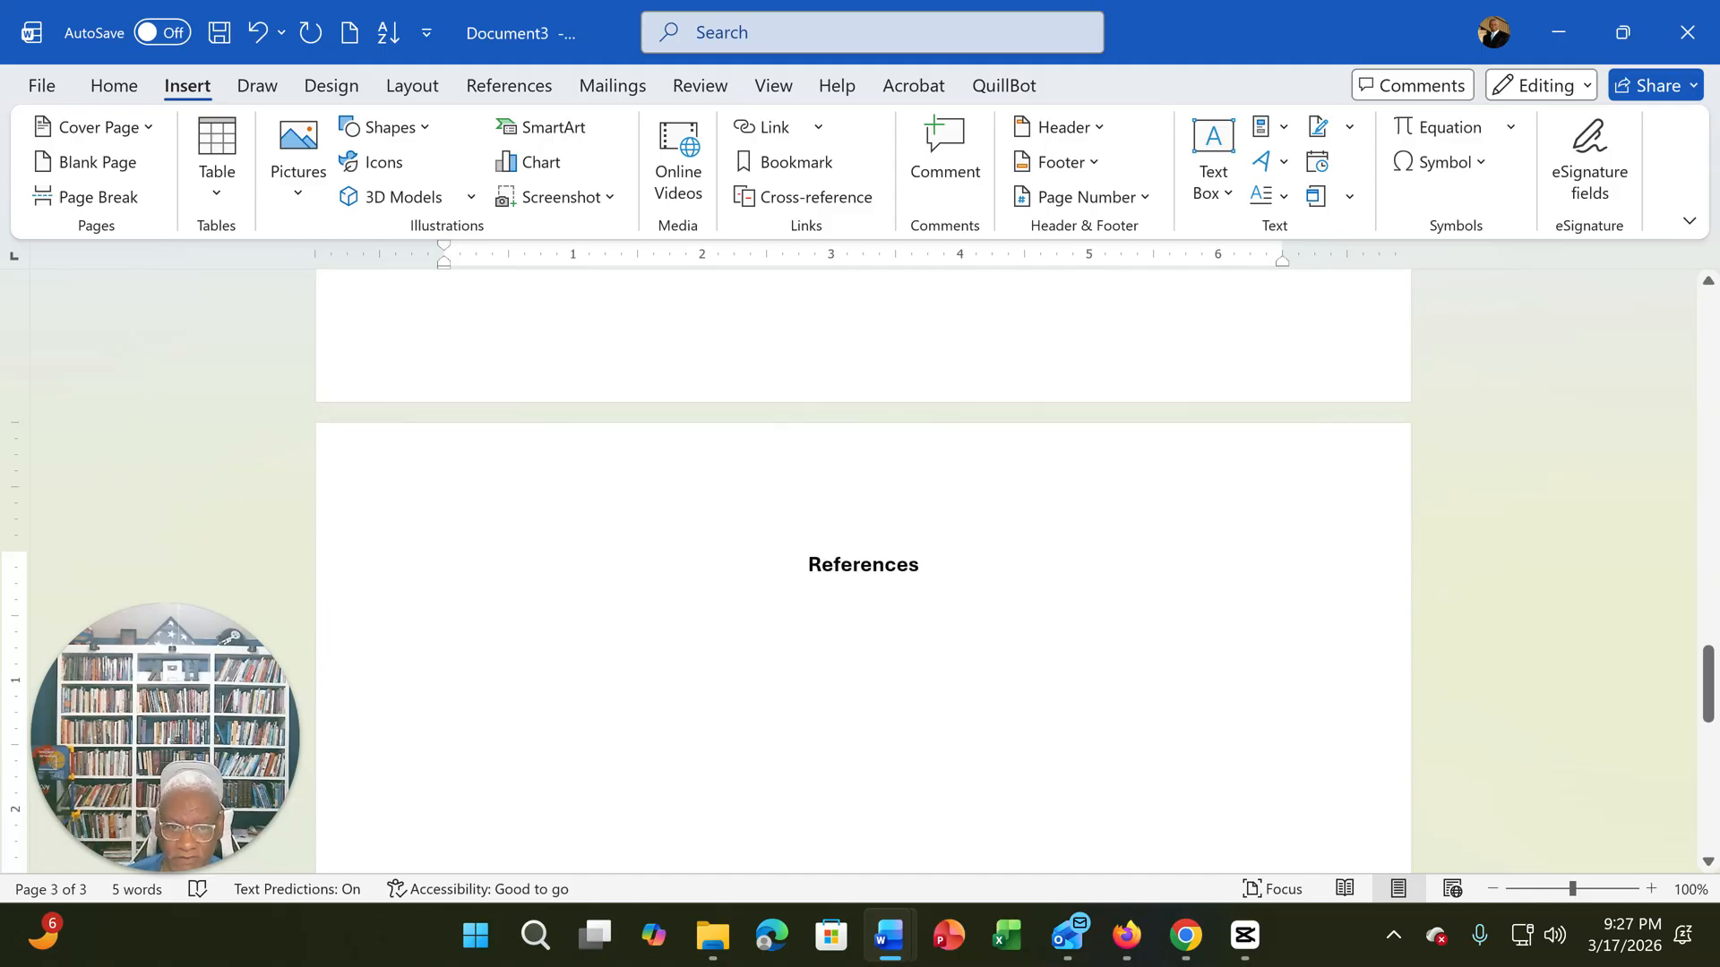
scroll(862, 573, "down", 2)
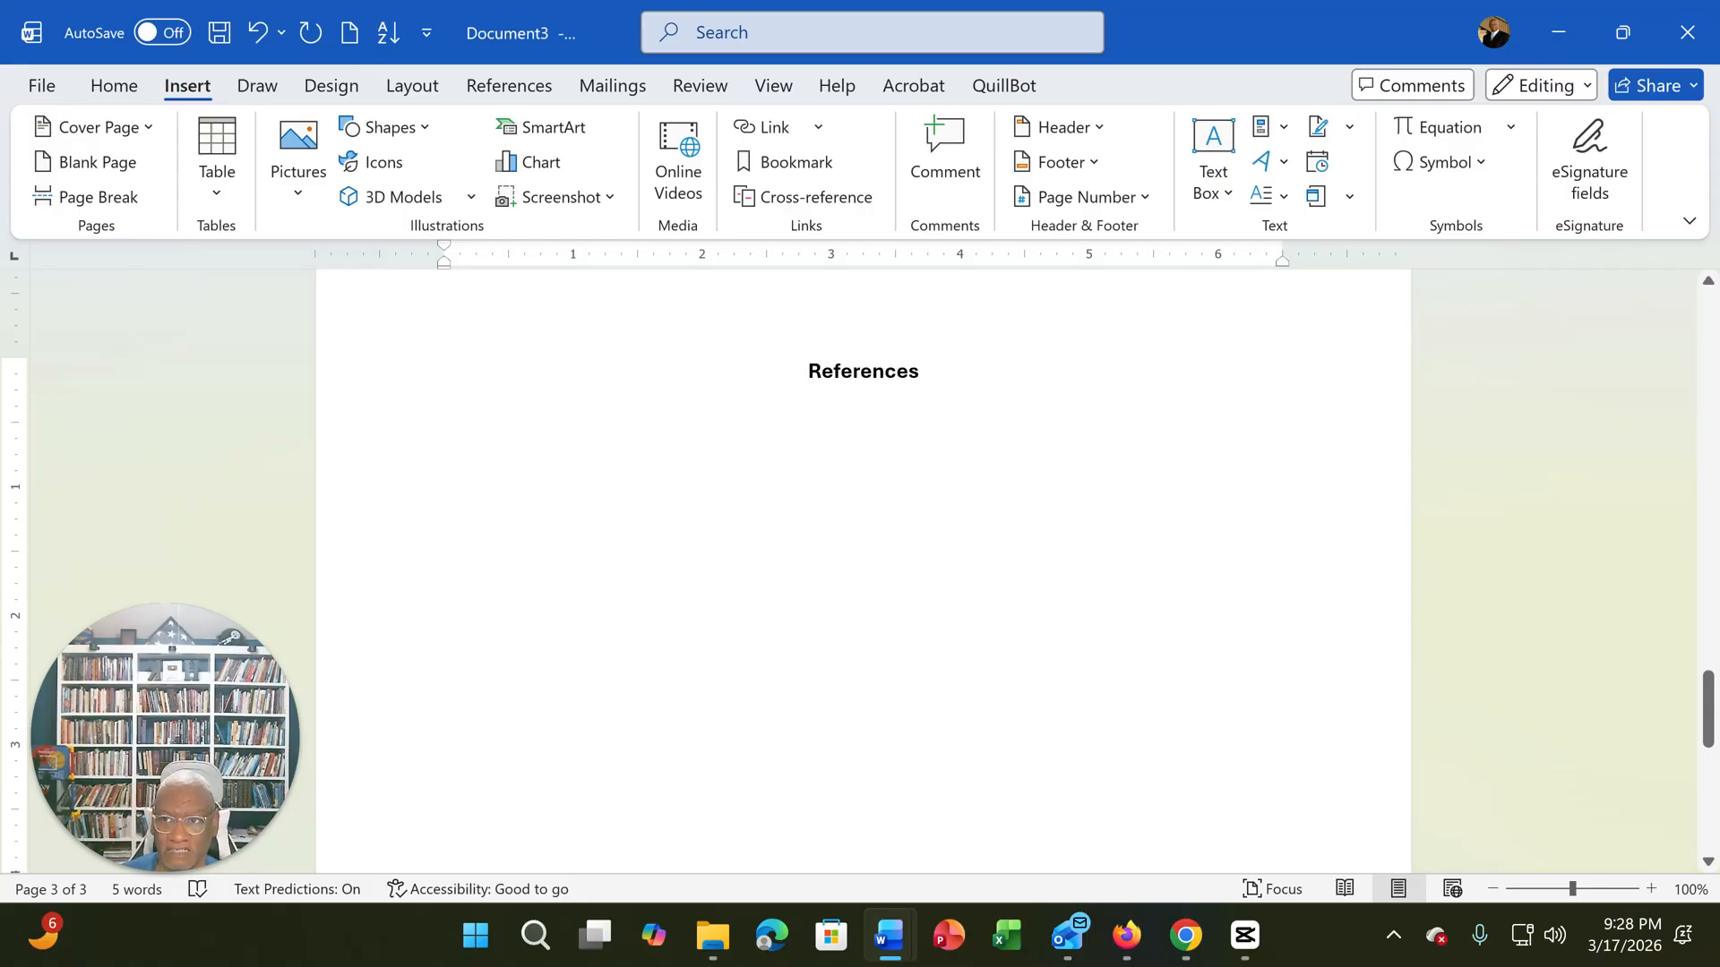
left_click(415, 89)
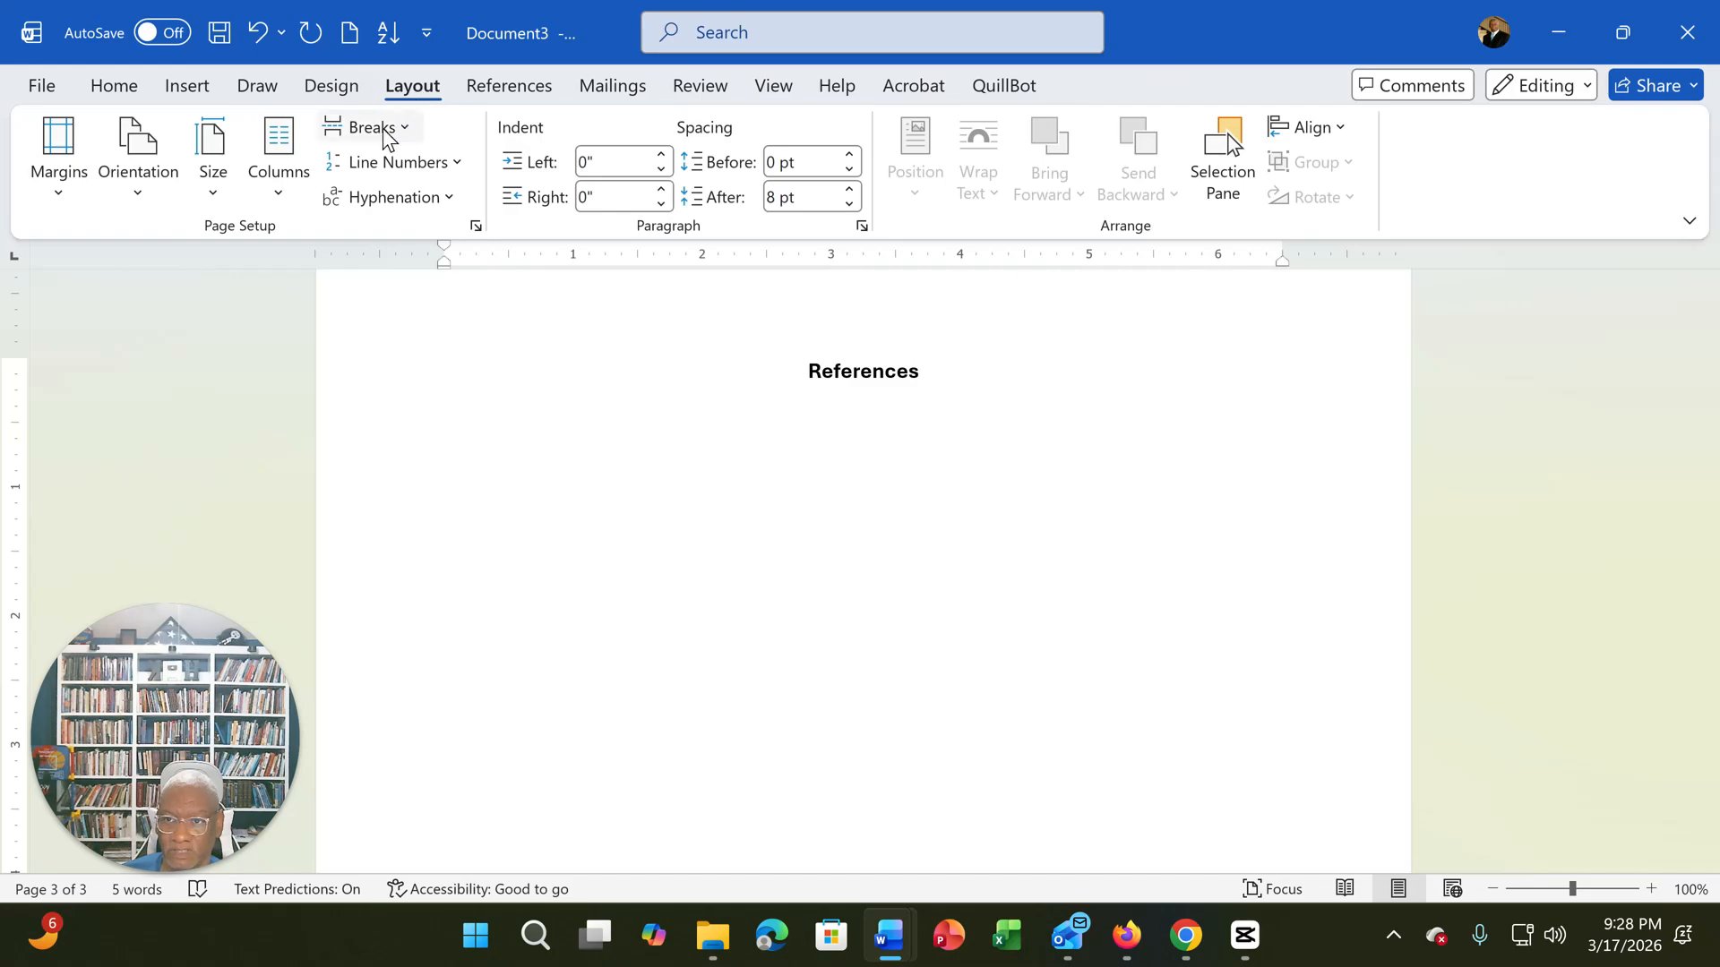
left_click(385, 132)
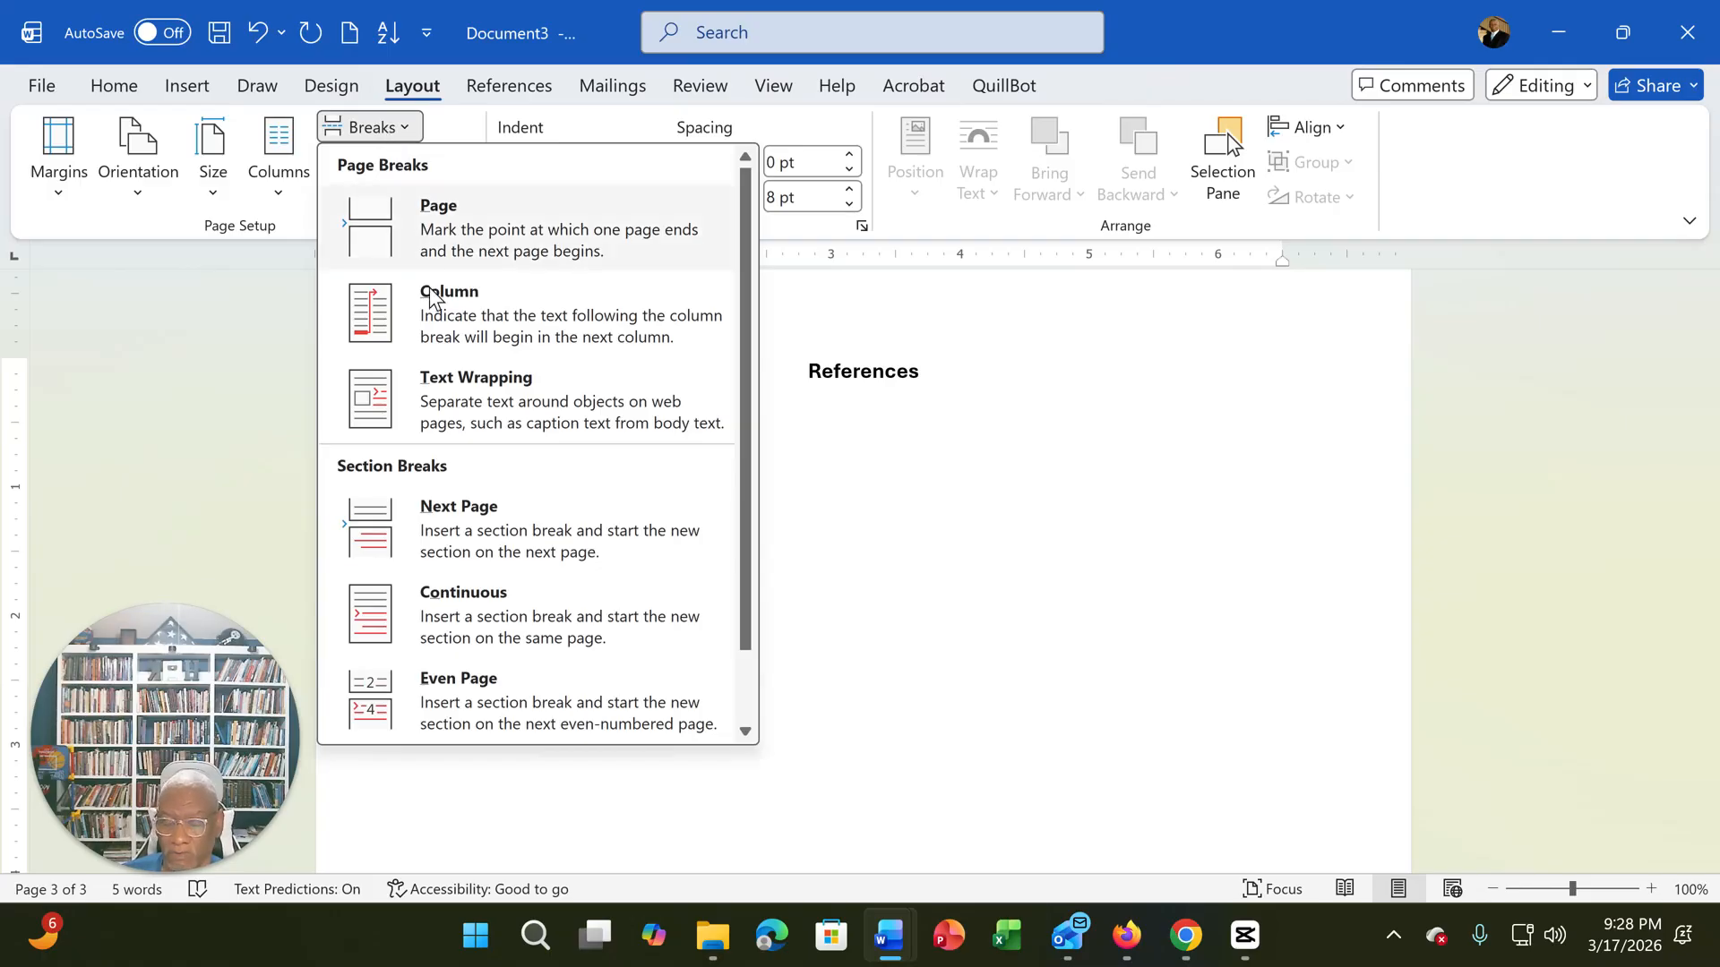
left_click(484, 529)
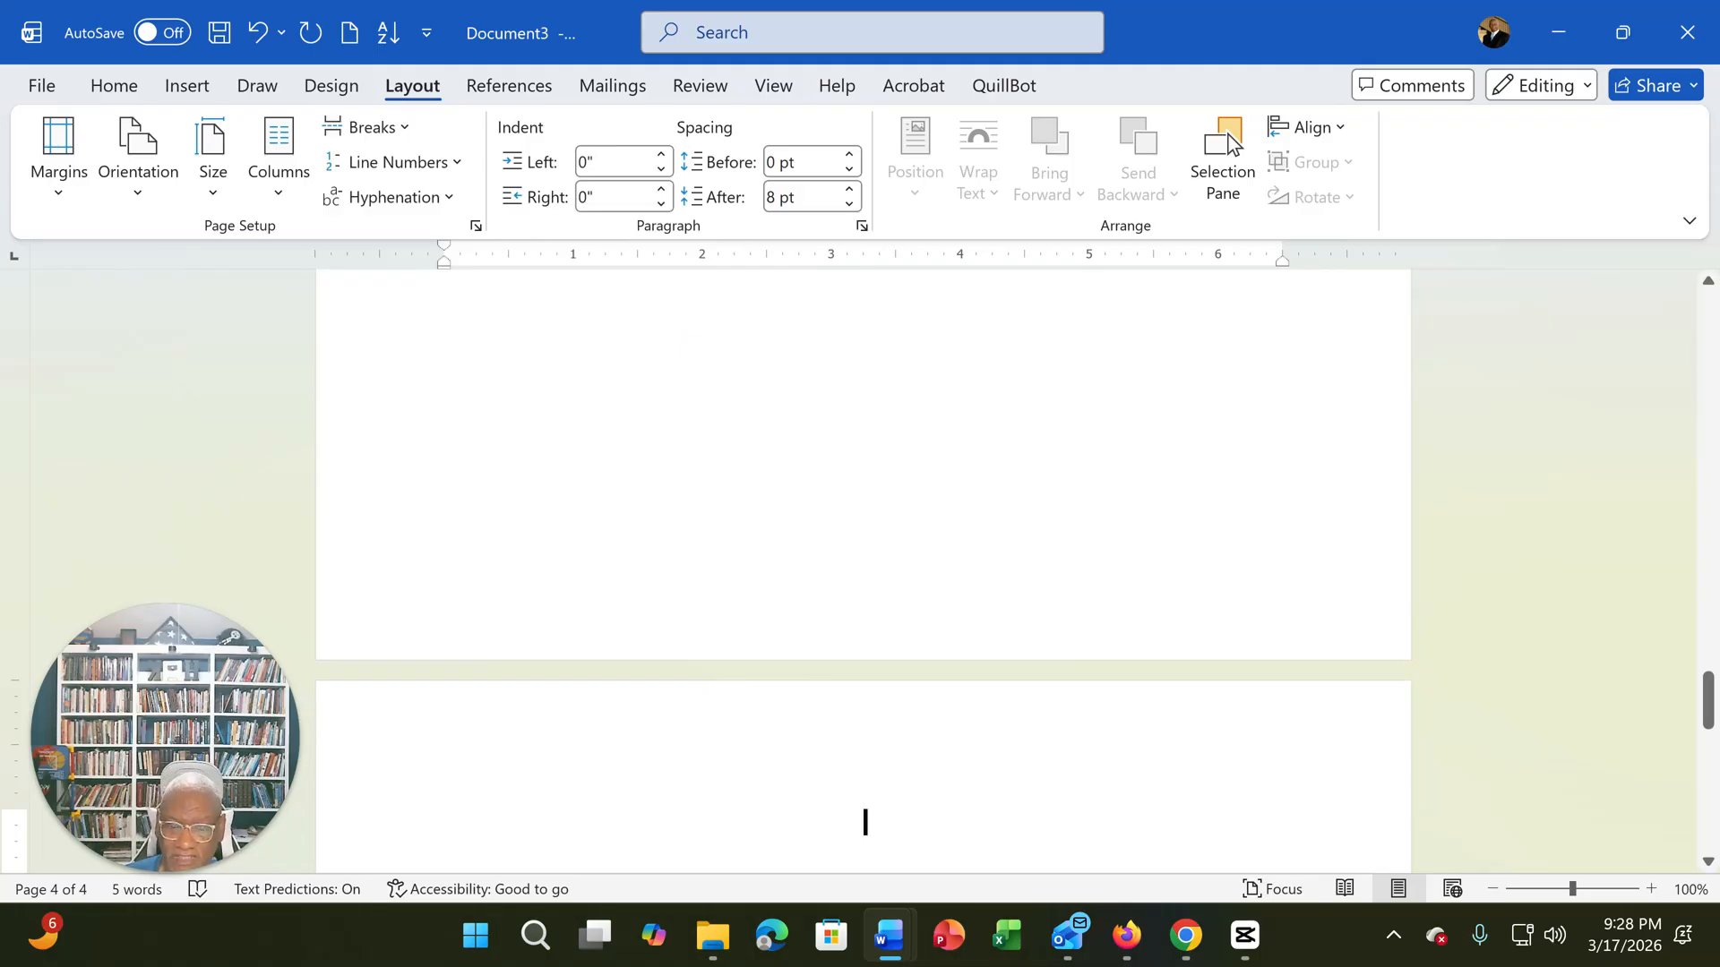
- Open the header of the new section's blank page for editing and compare it with the previous section's header and footer
scroll(1234, 144, "down", 5)
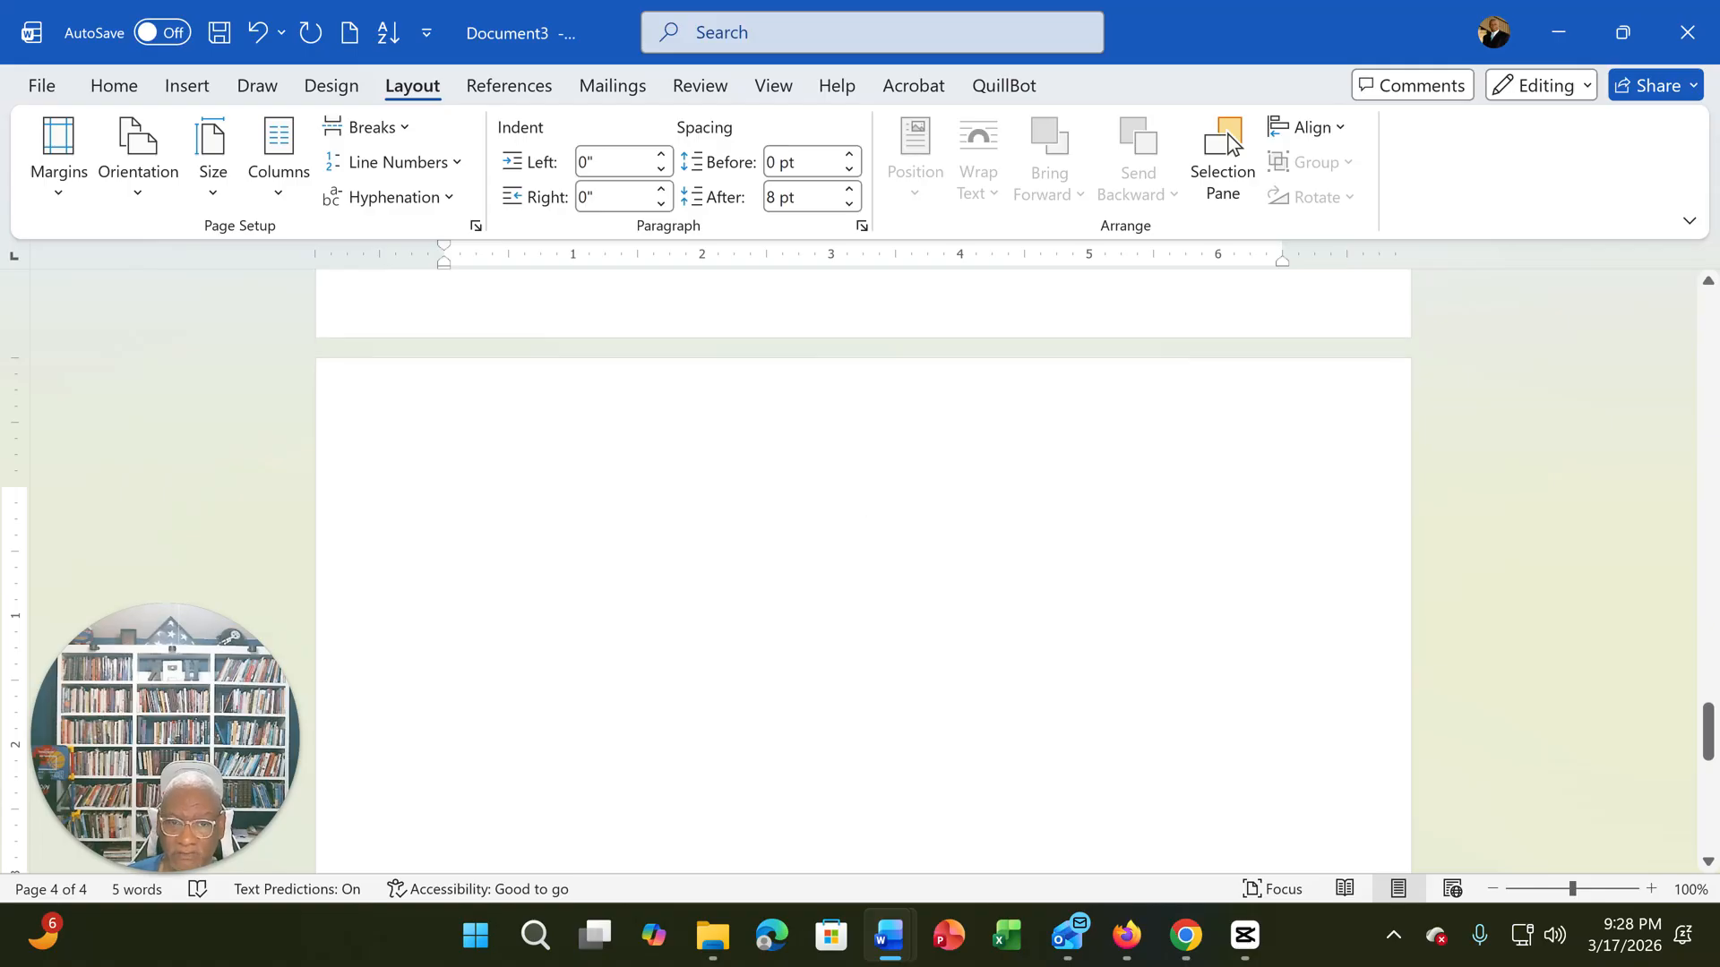
double_click(866, 483)
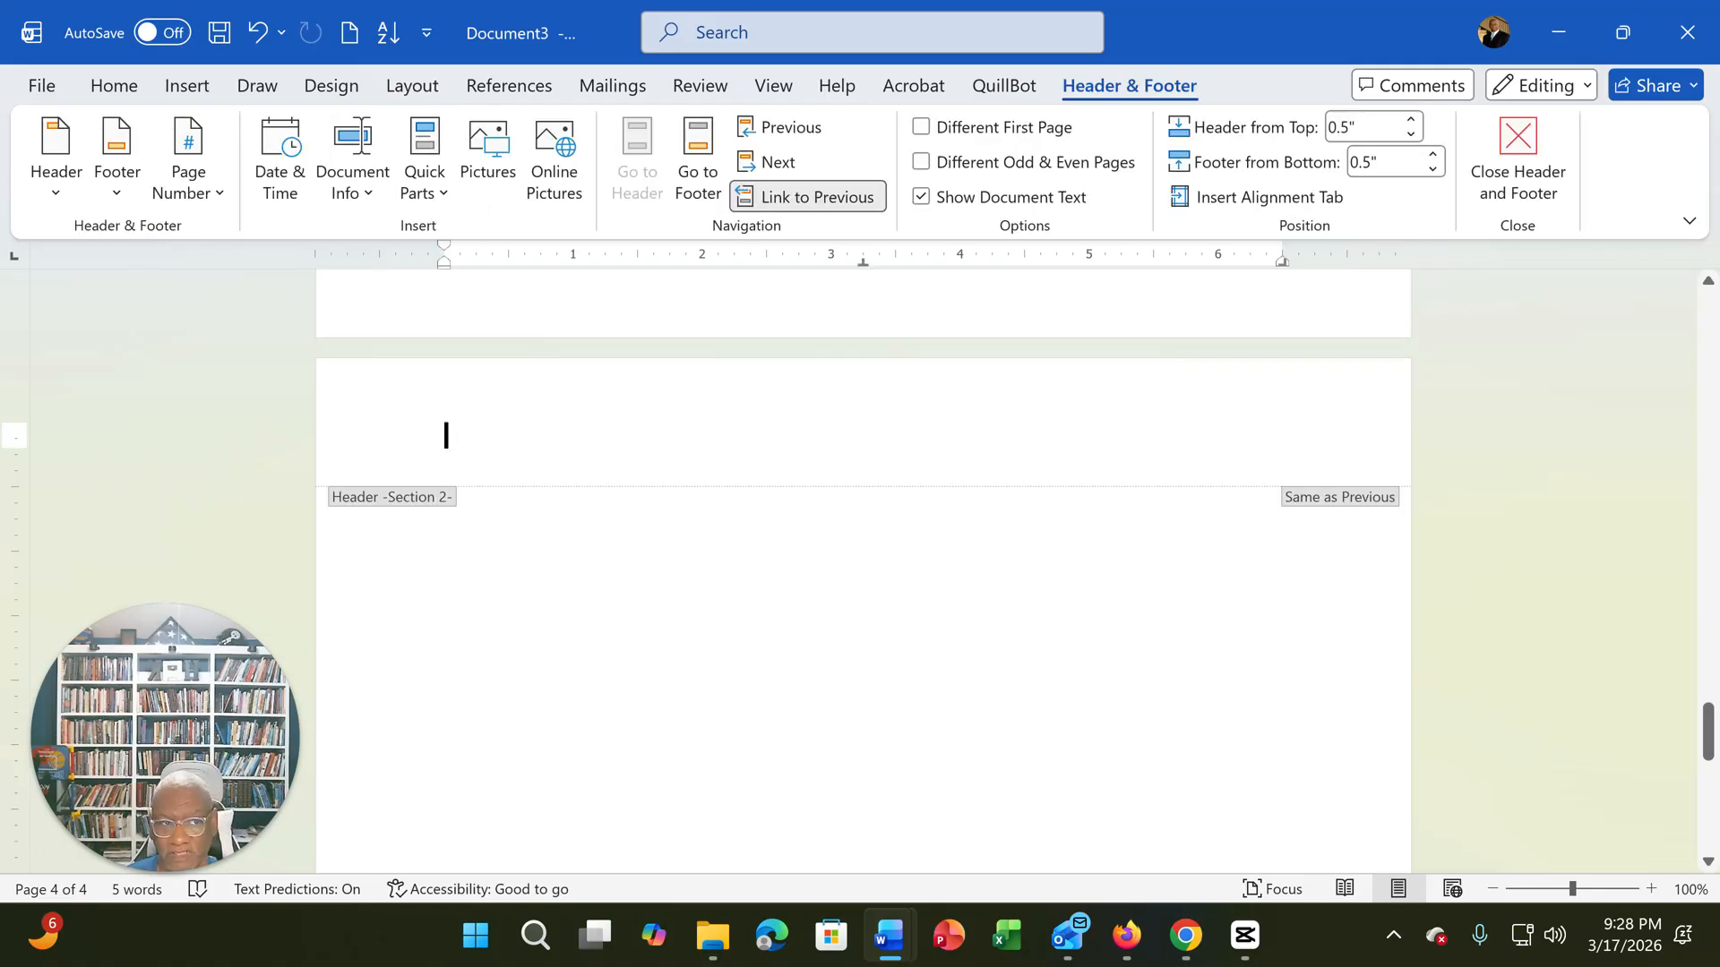
scroll(866, 531, "down", 1)
scroll(869, 533, "down", 2)
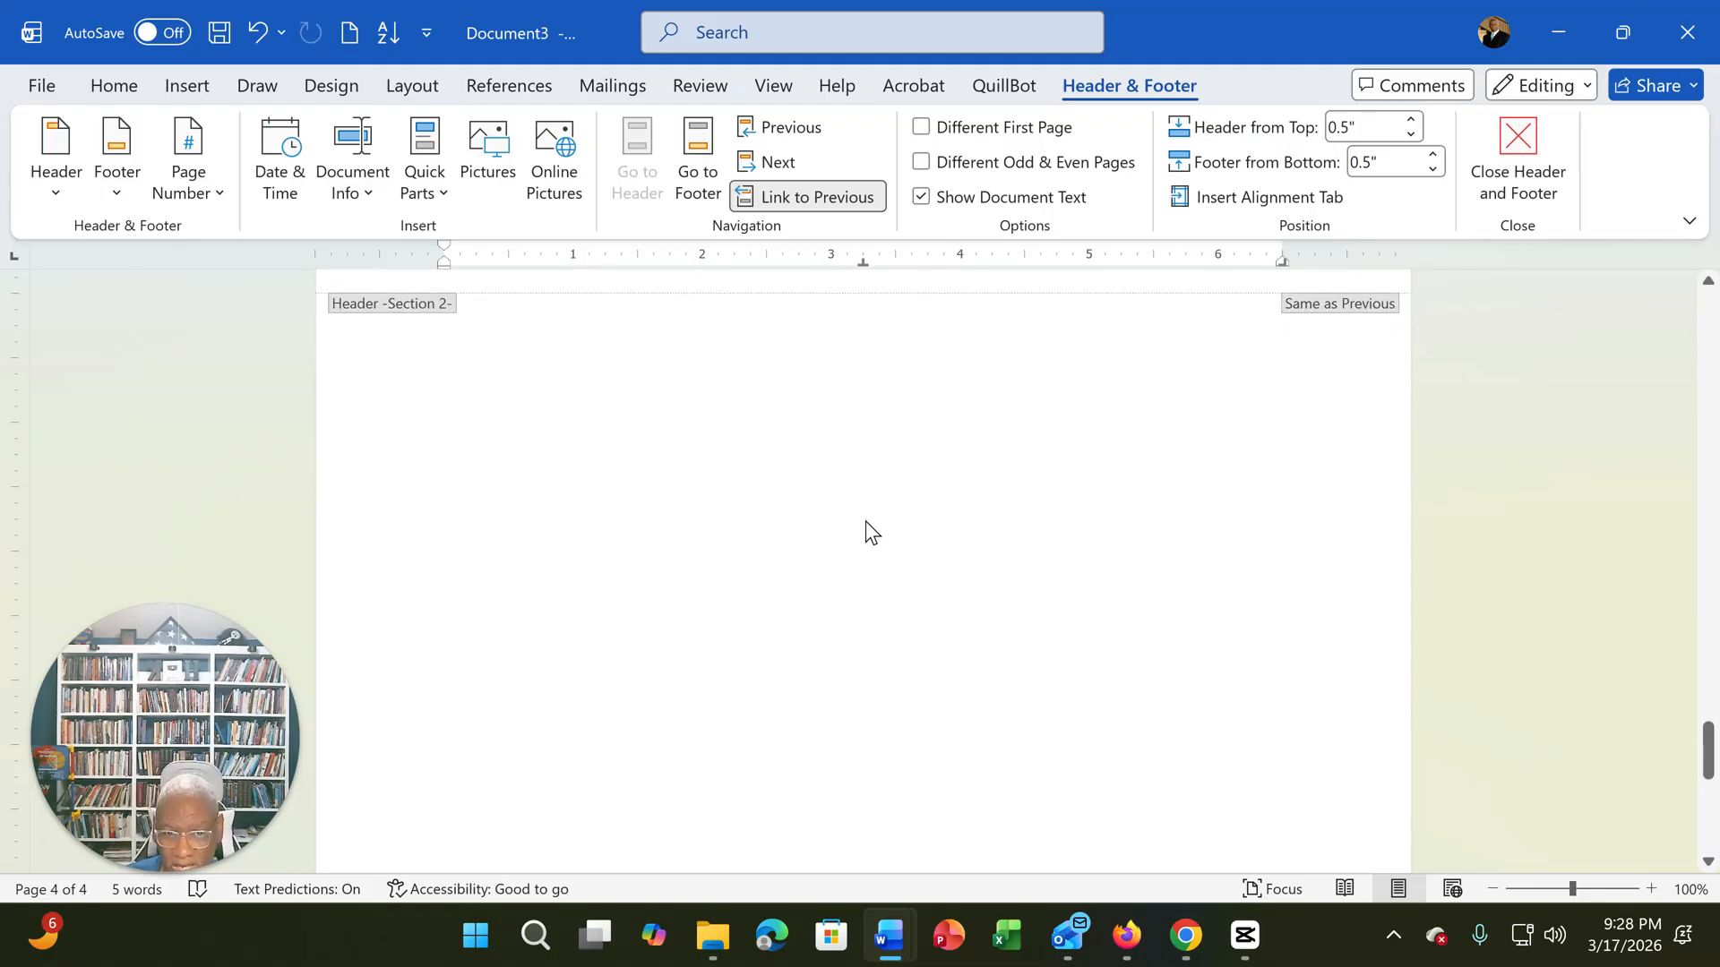
scroll(876, 569, "up", 2)
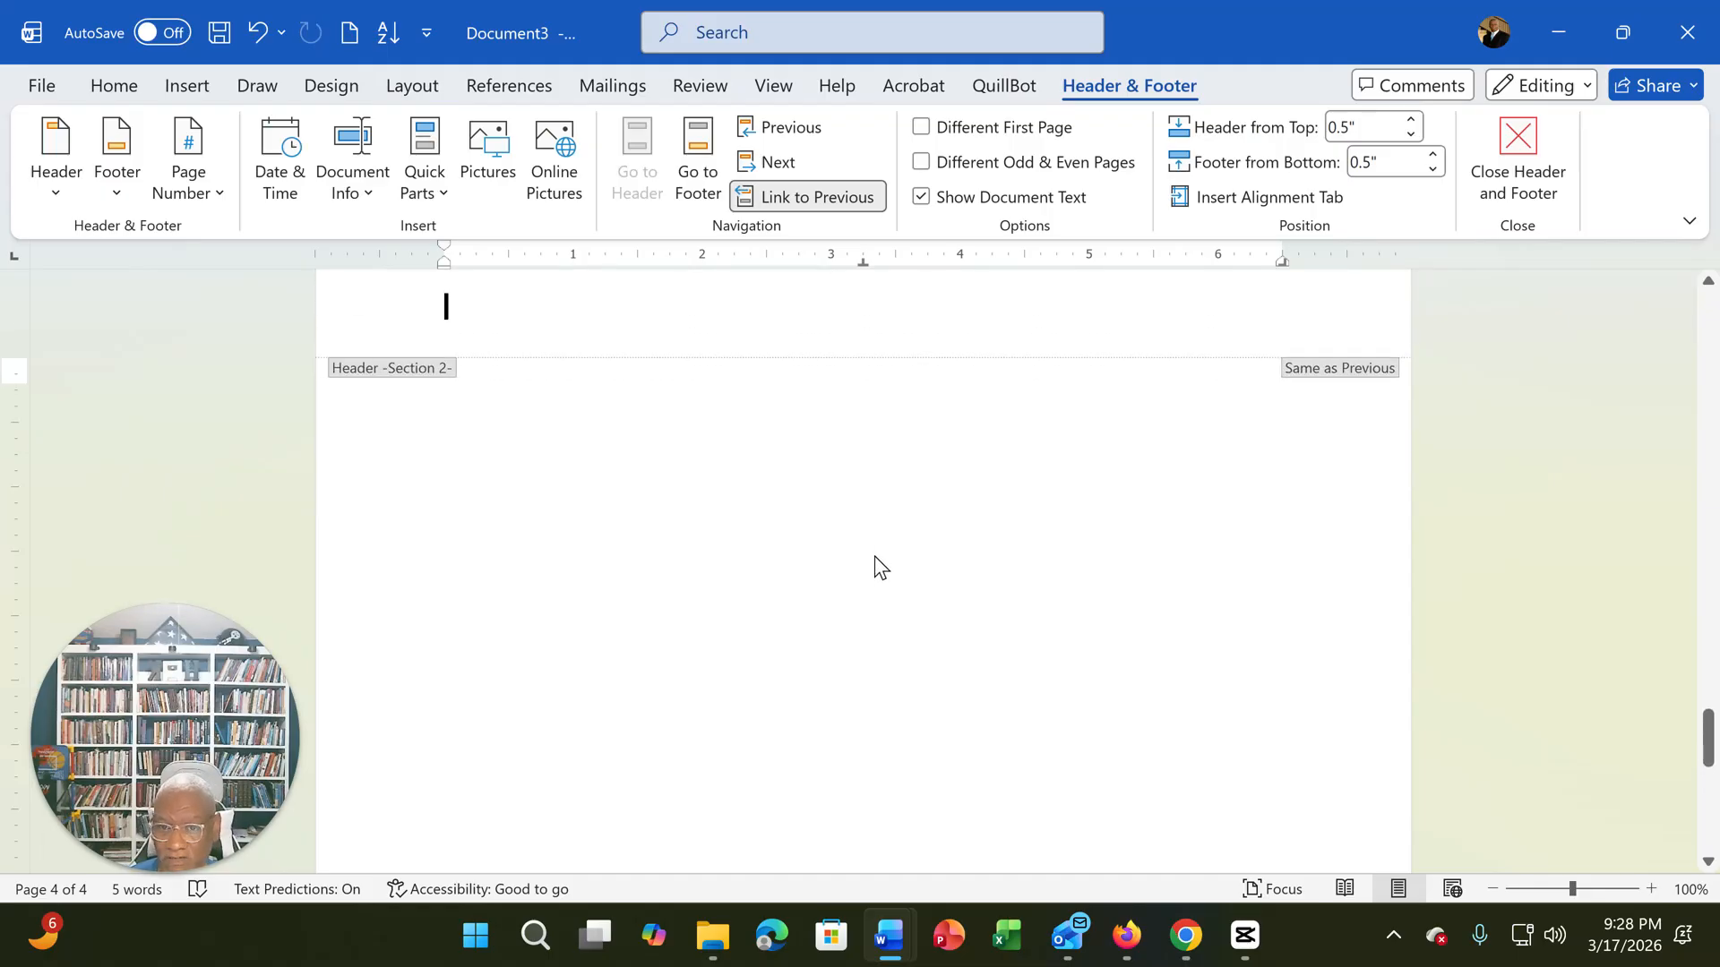
scroll(873, 571, "up", 12)
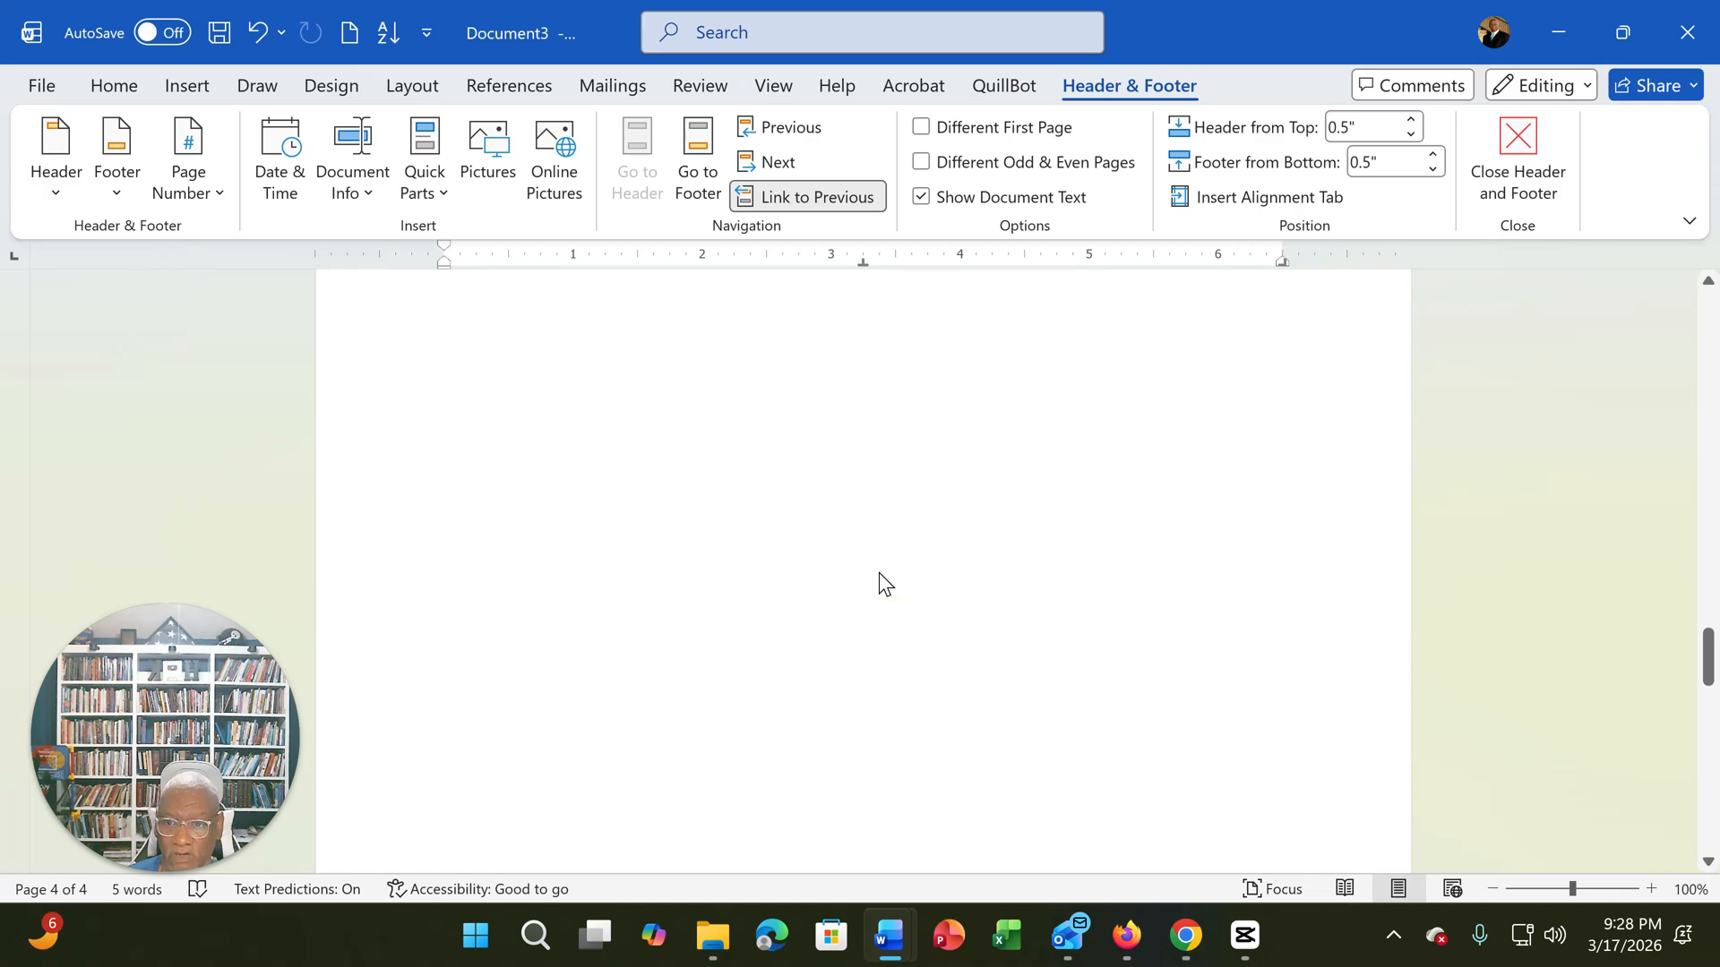
scroll(879, 572, "up", 4)
scroll(878, 573, "down", 8)
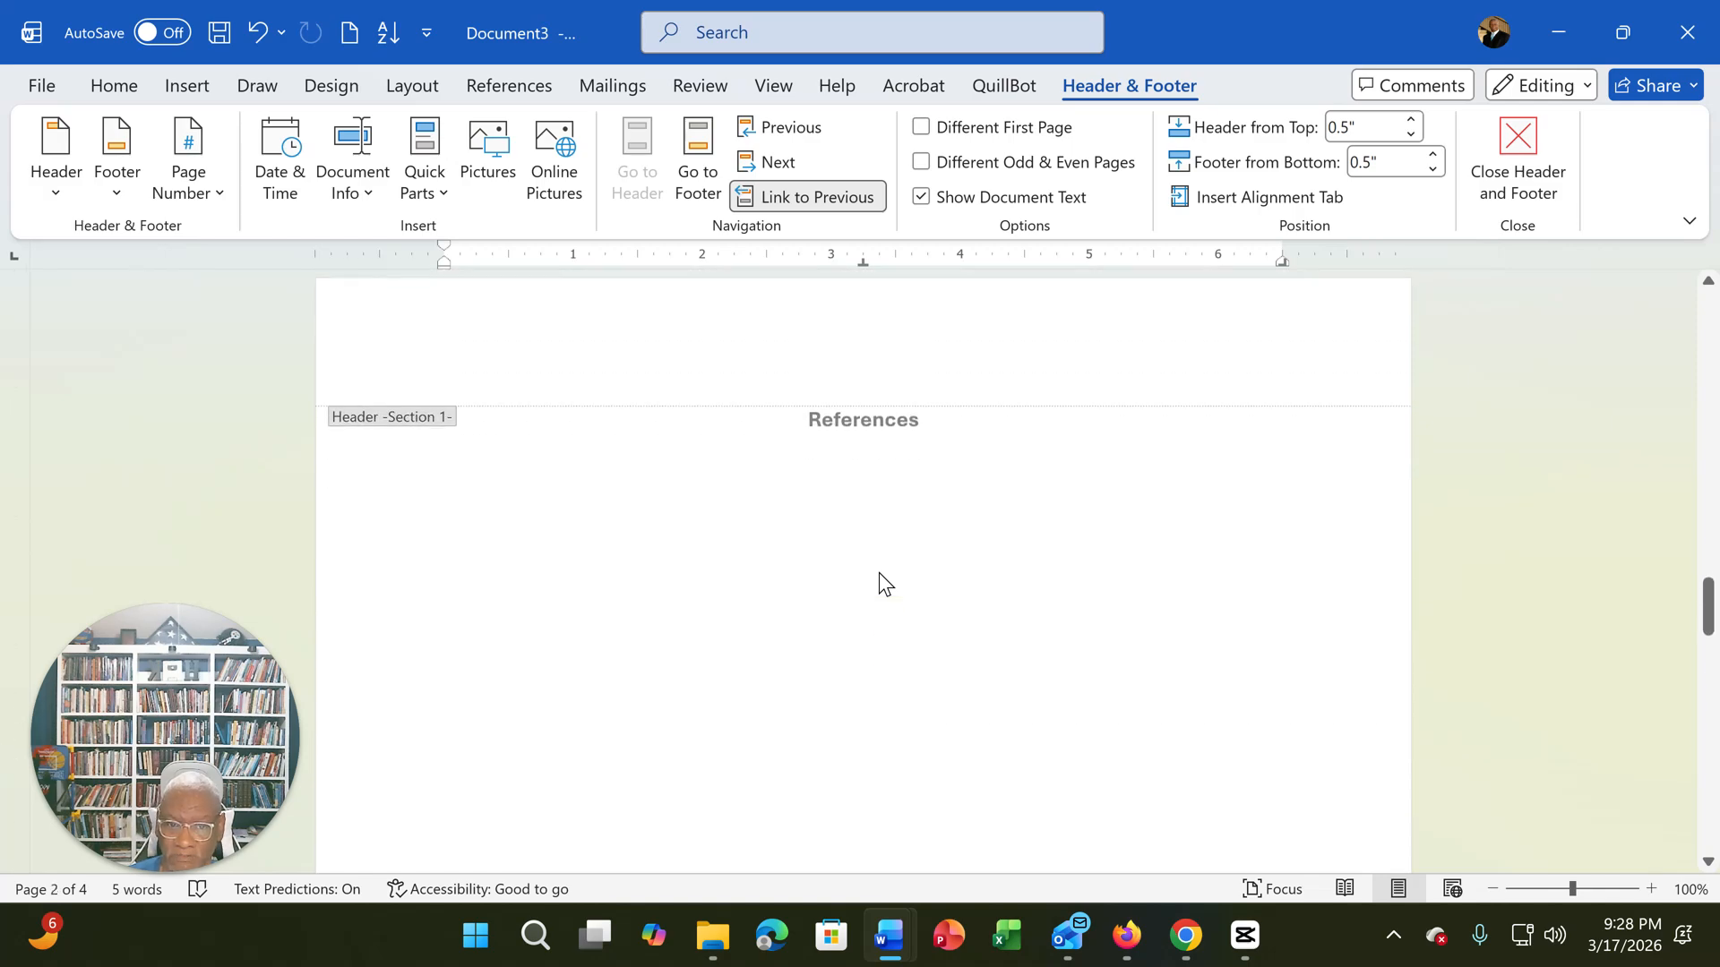
scroll(879, 573, "down", 8)
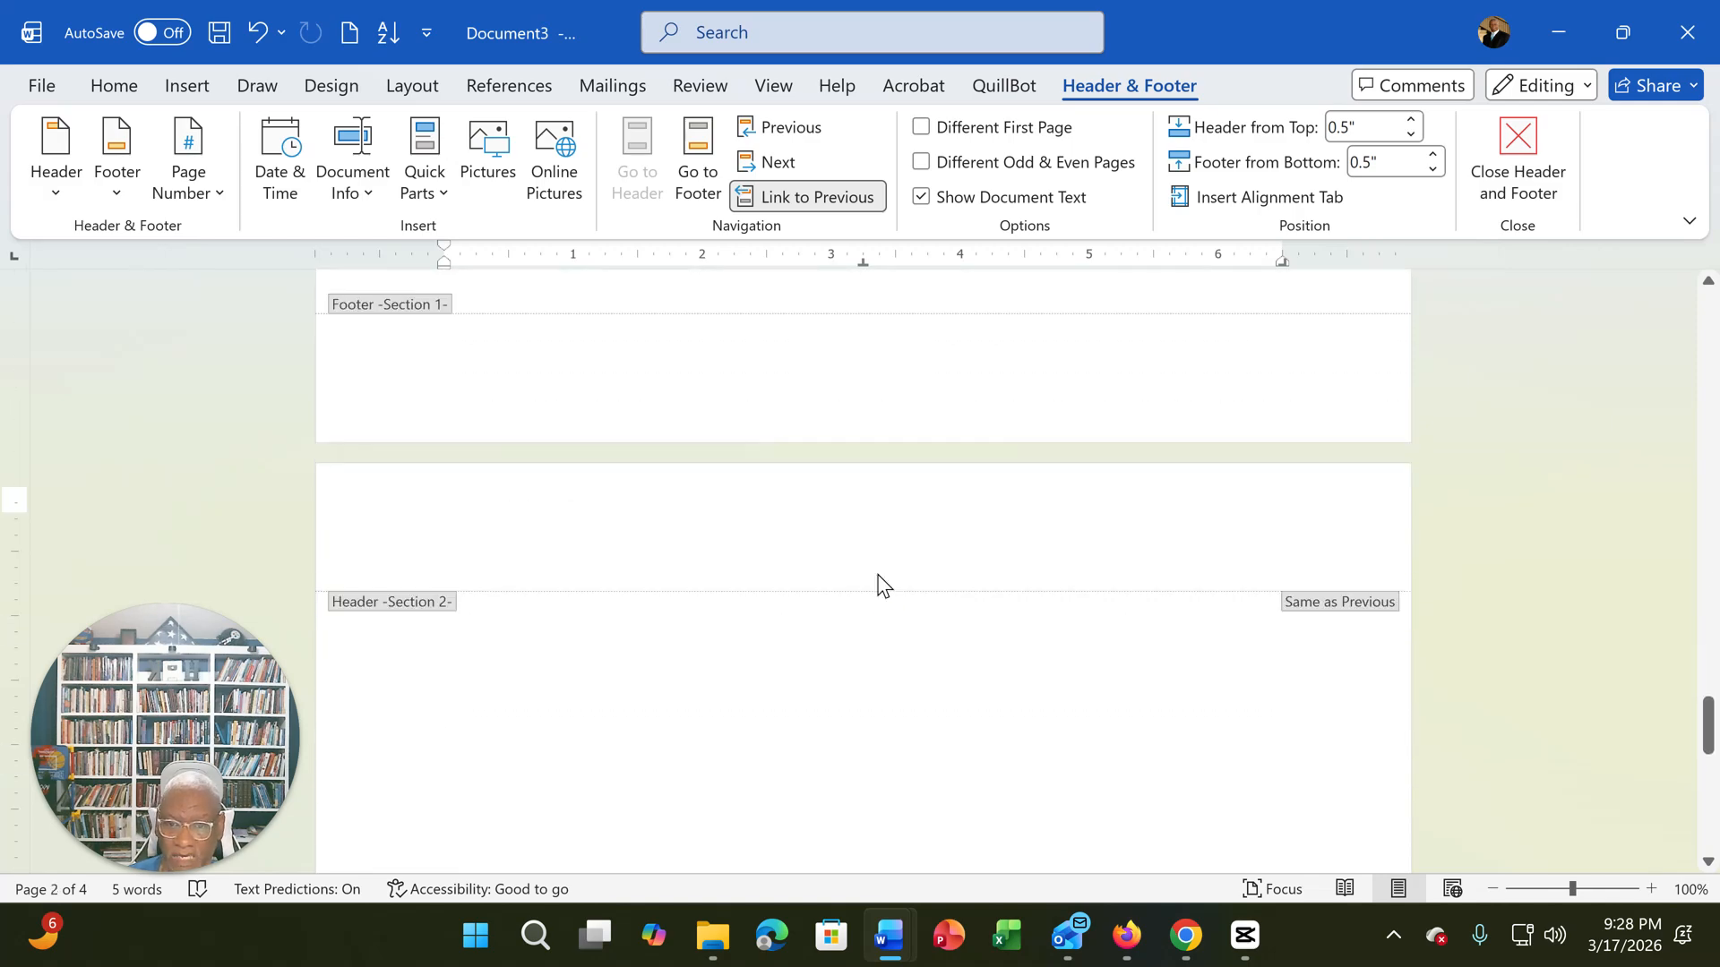
scroll(879, 586, "down", 1)
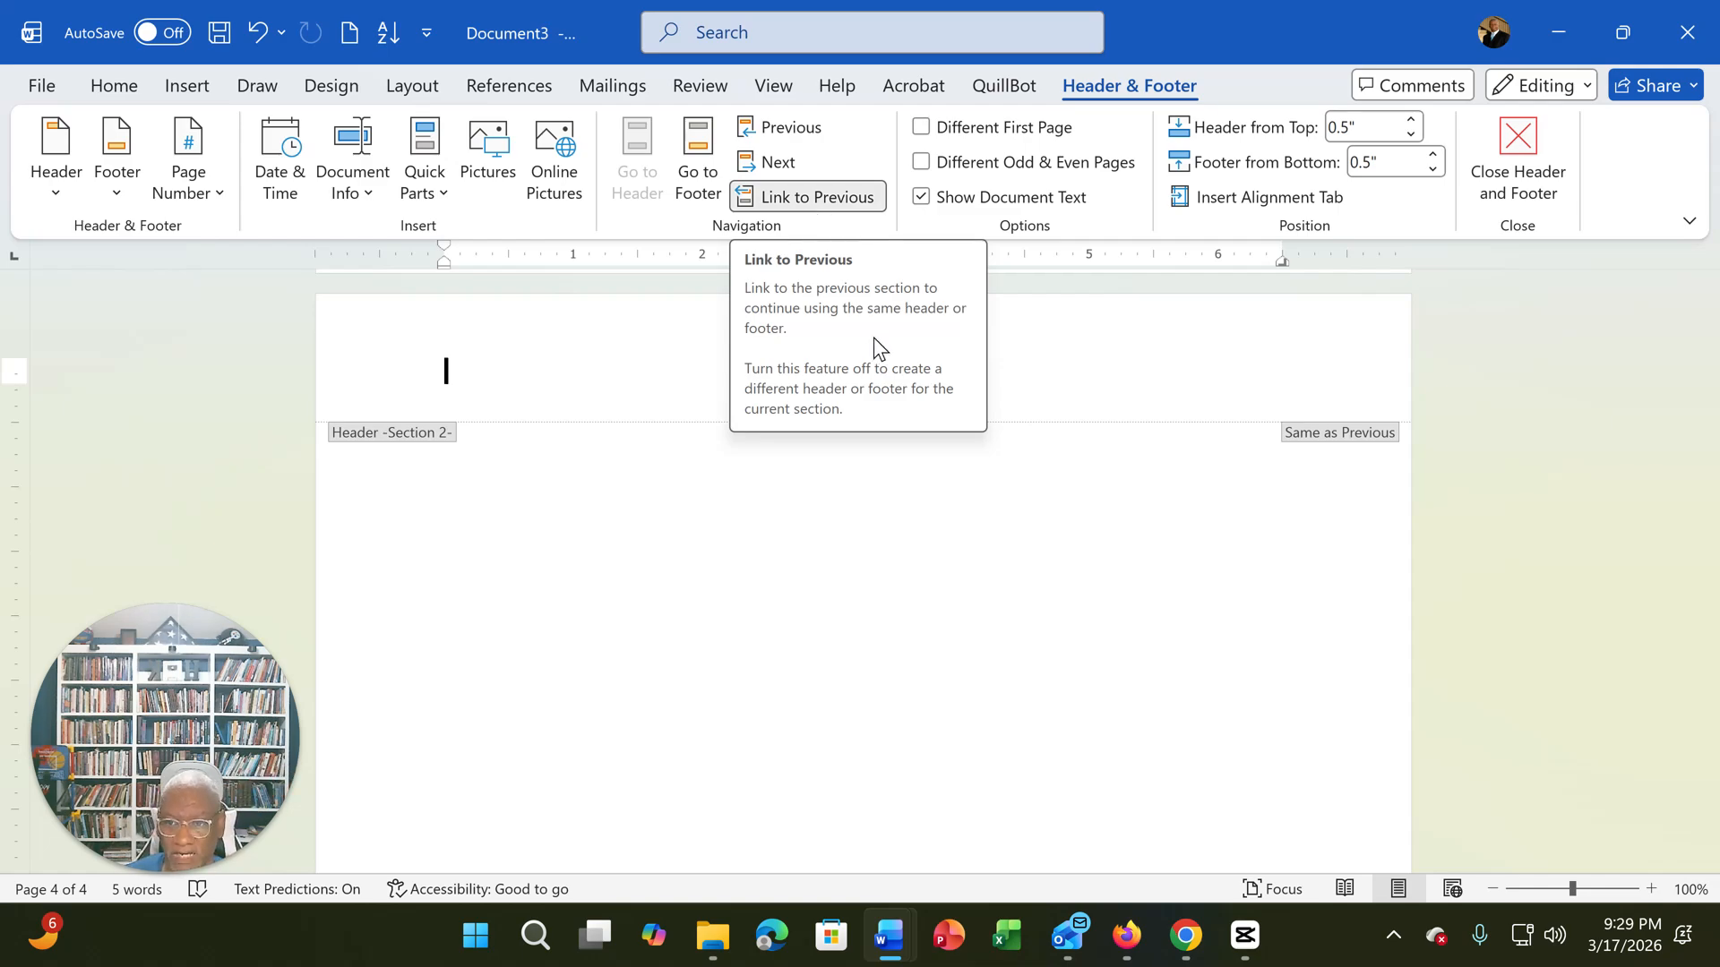
- Turn off Link to Previous for the Section 2 header to separate it from Section 1
scroll(534, 568, "up", 5)
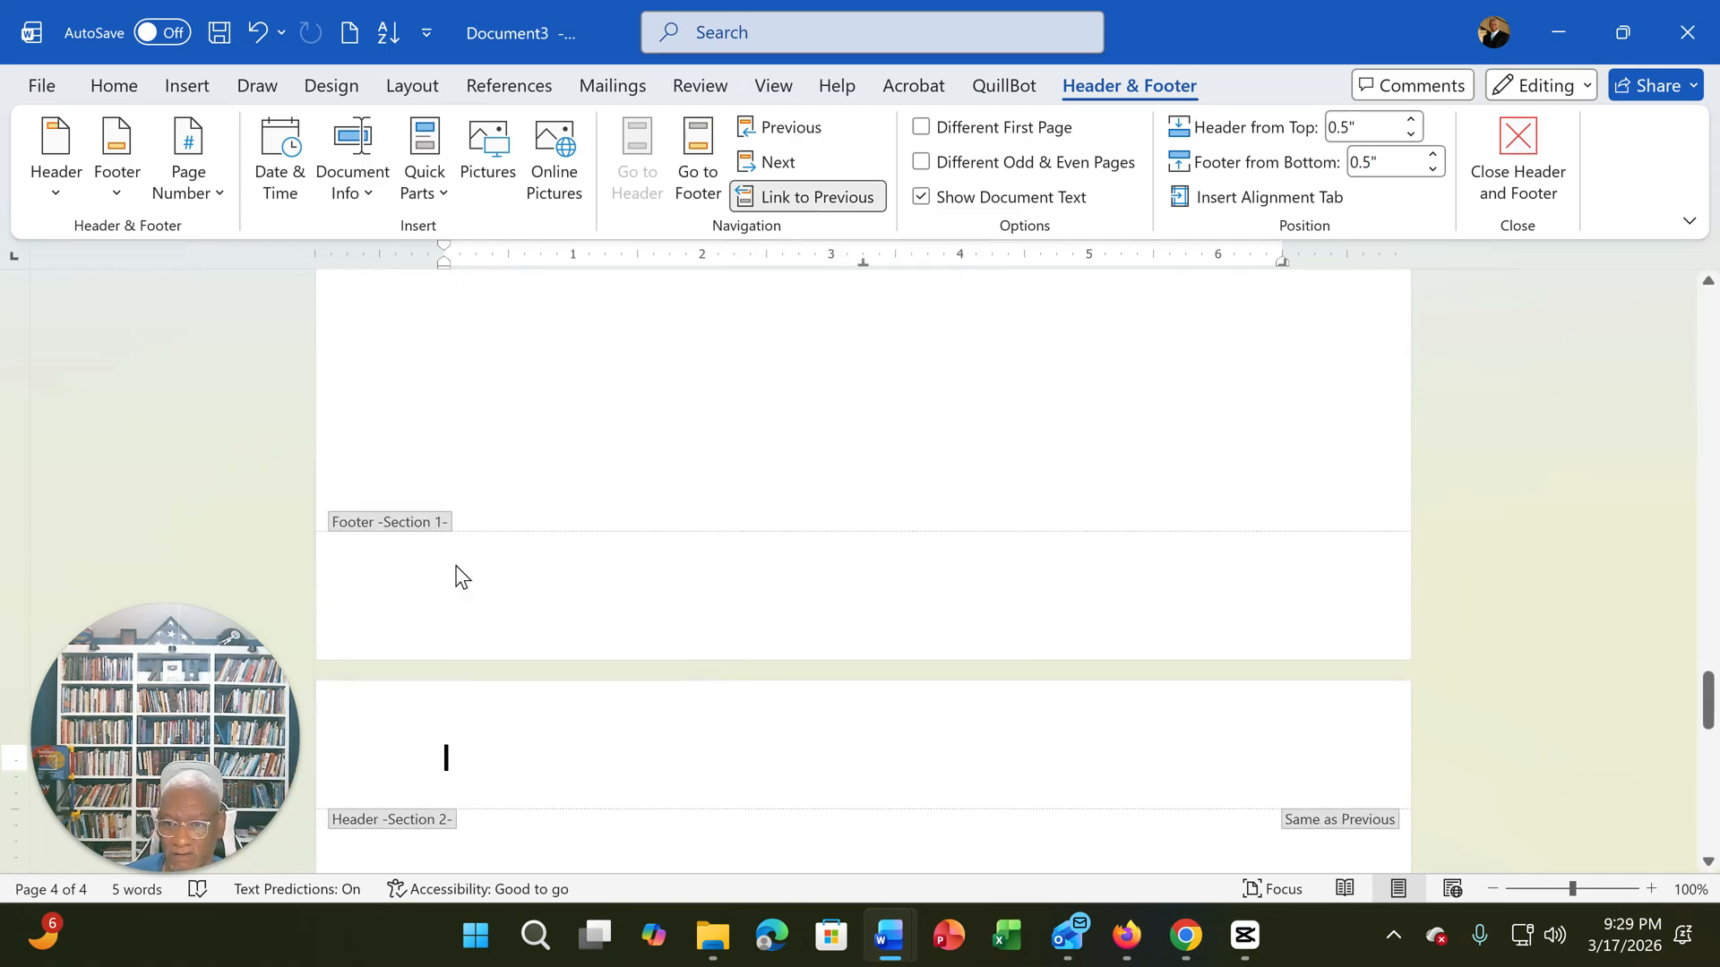
scroll(450, 541, "down", 2)
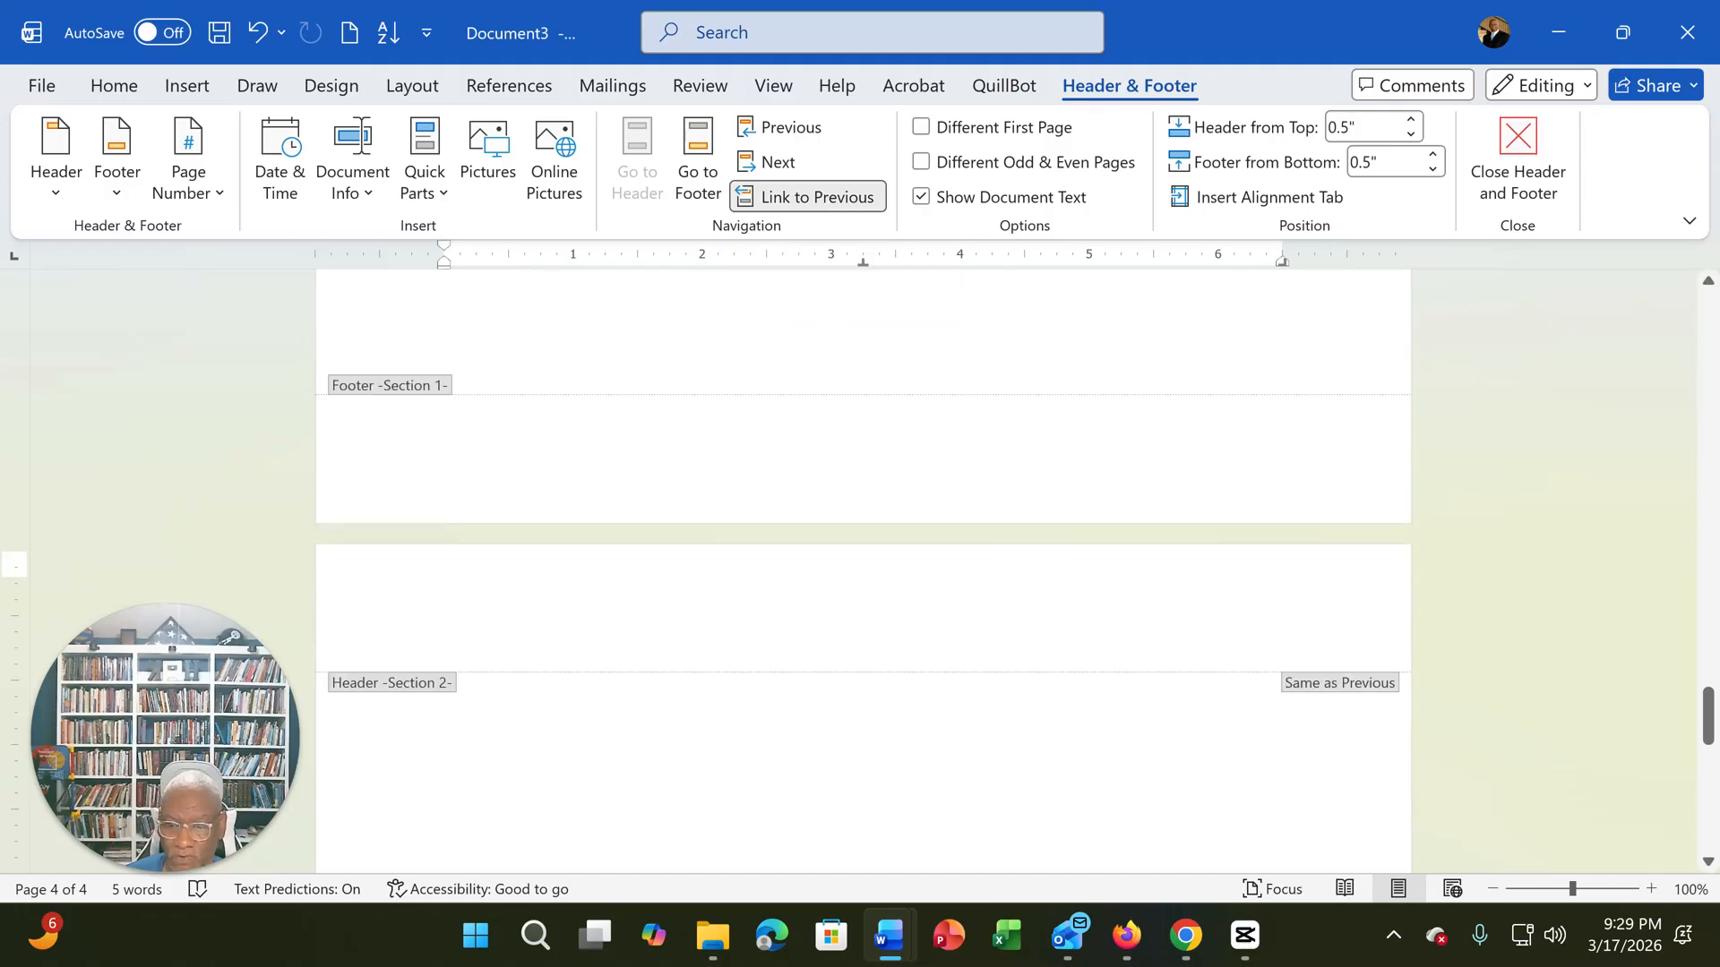
scroll(507, 600, "down", 3)
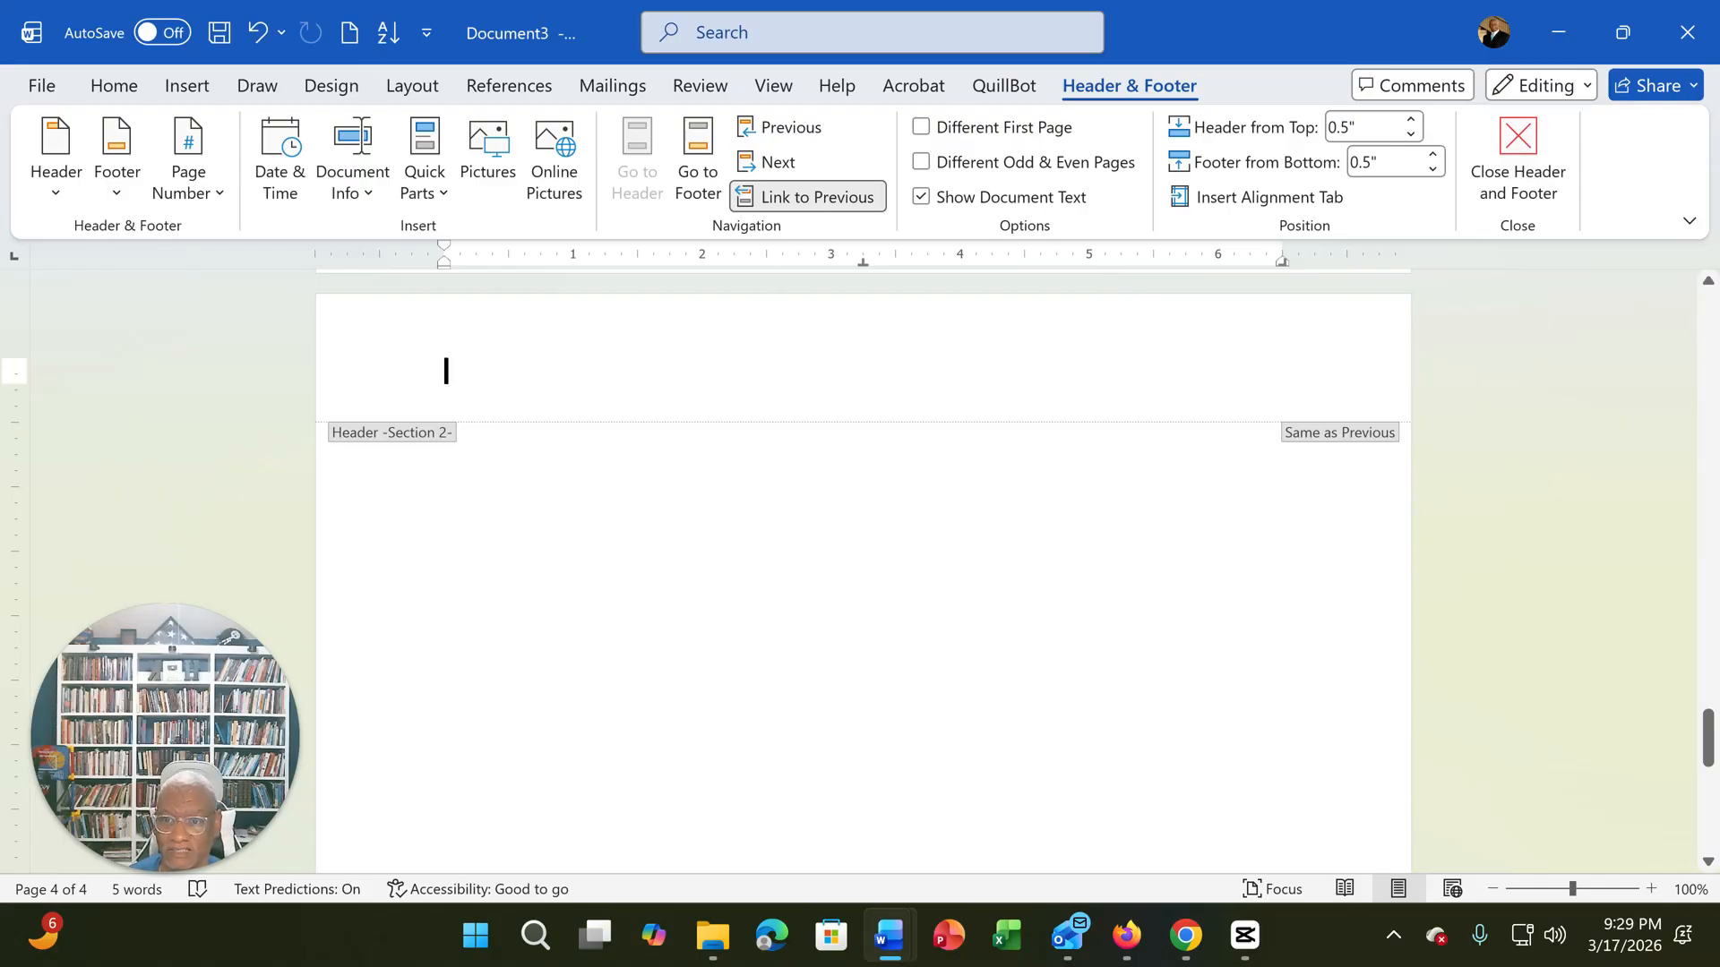
scroll(588, 388, "up", 3)
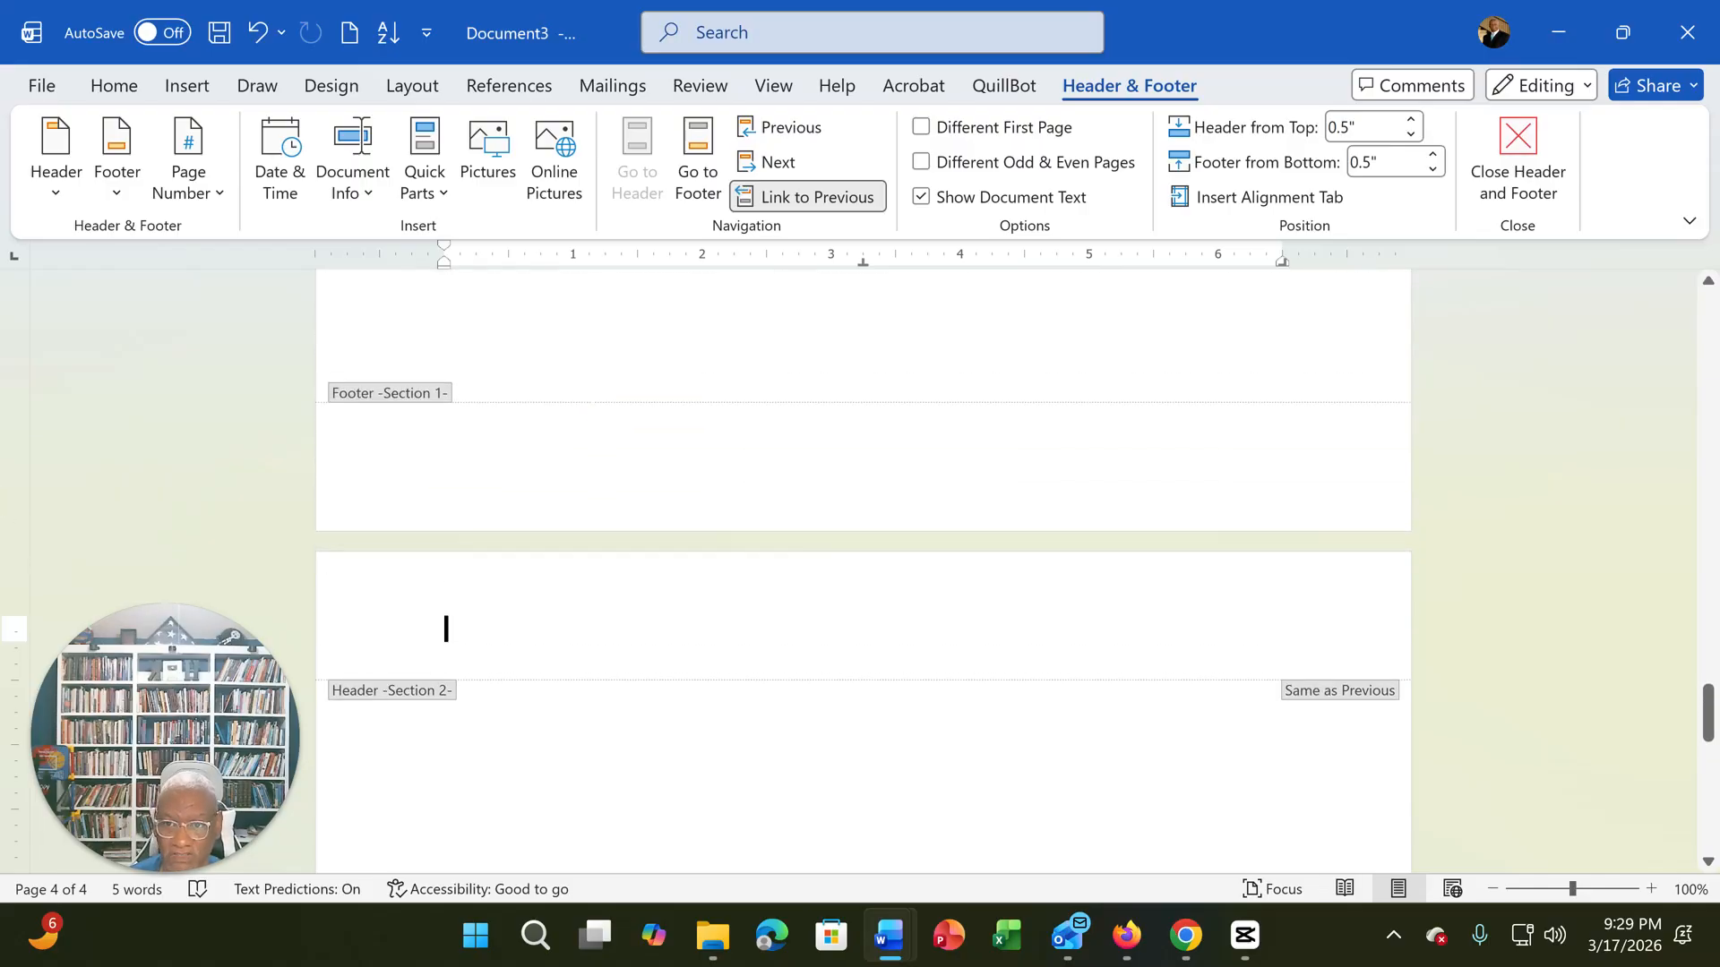
scroll(863, 555, "down", 3)
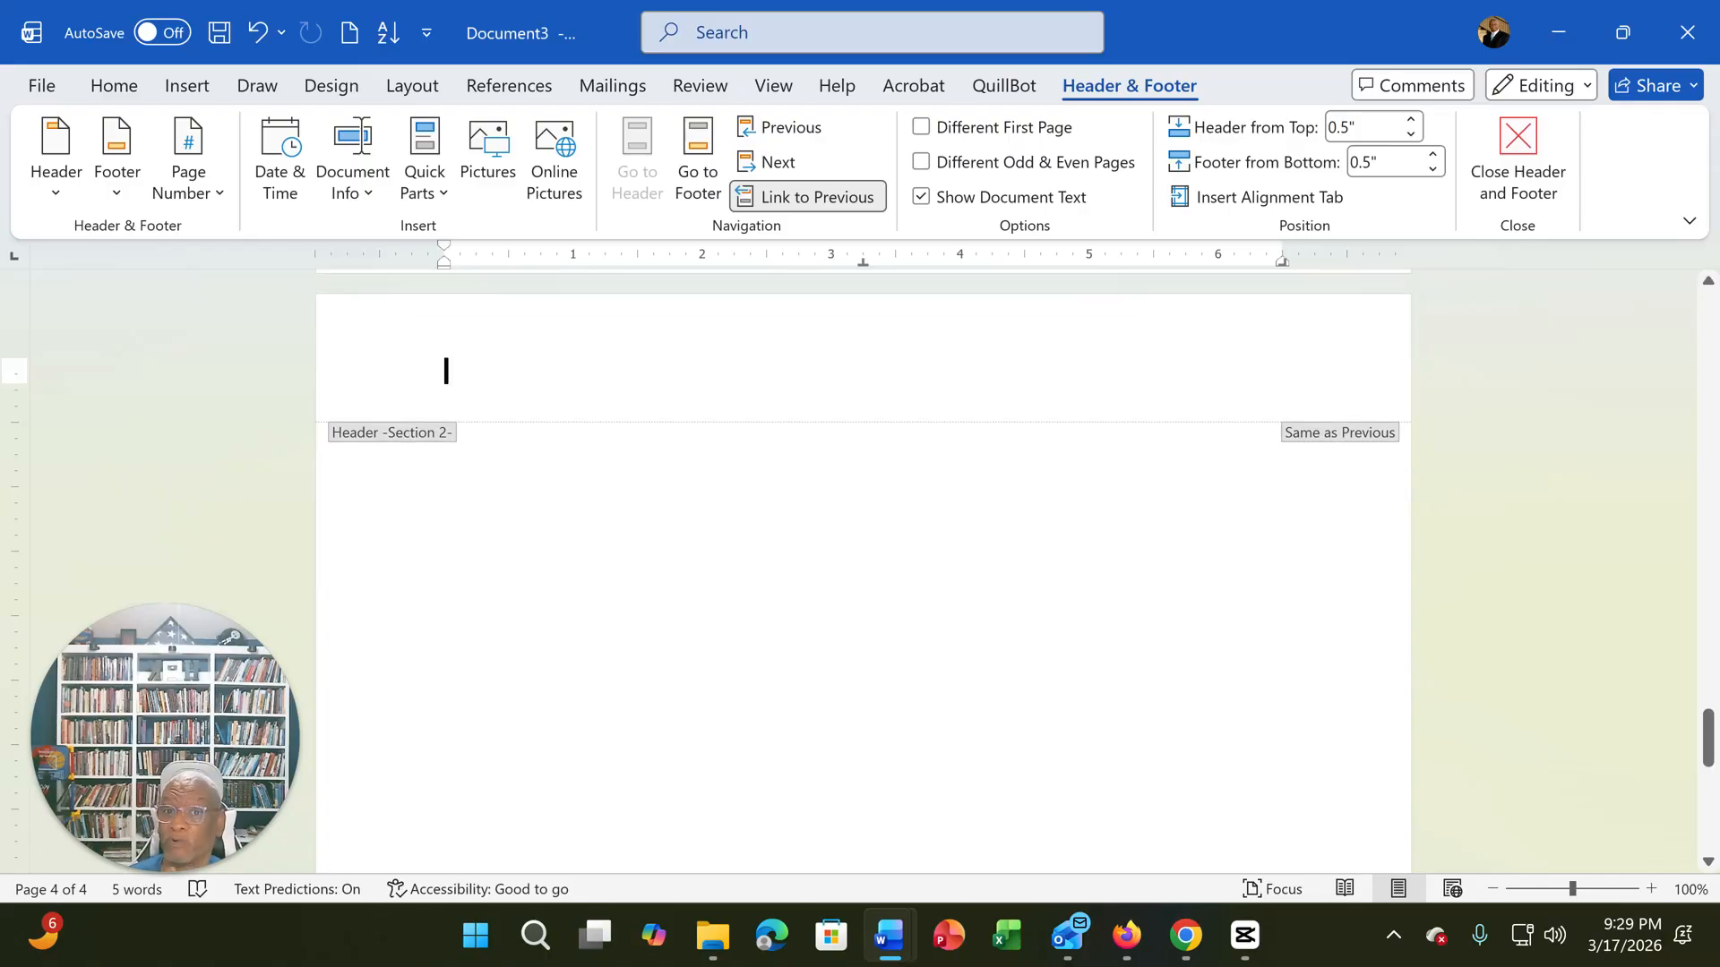
left_click(833, 199)
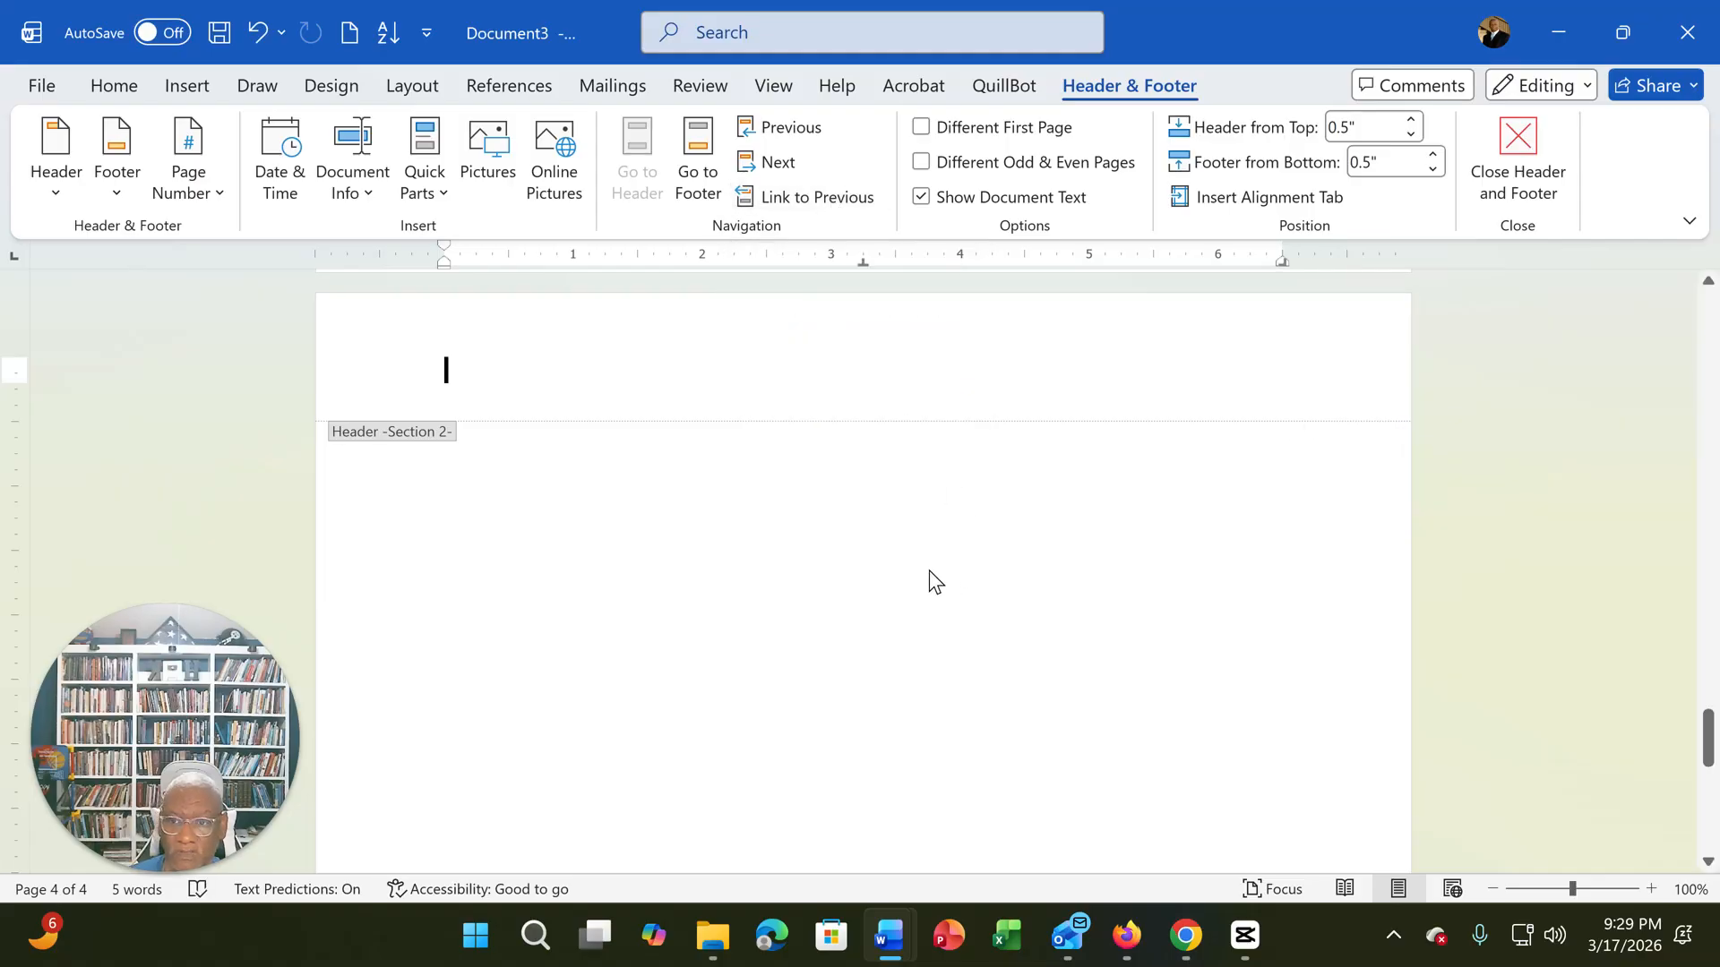
- Change the page orientation of Section 2 to Landscape
scroll(934, 583, "up", 3)
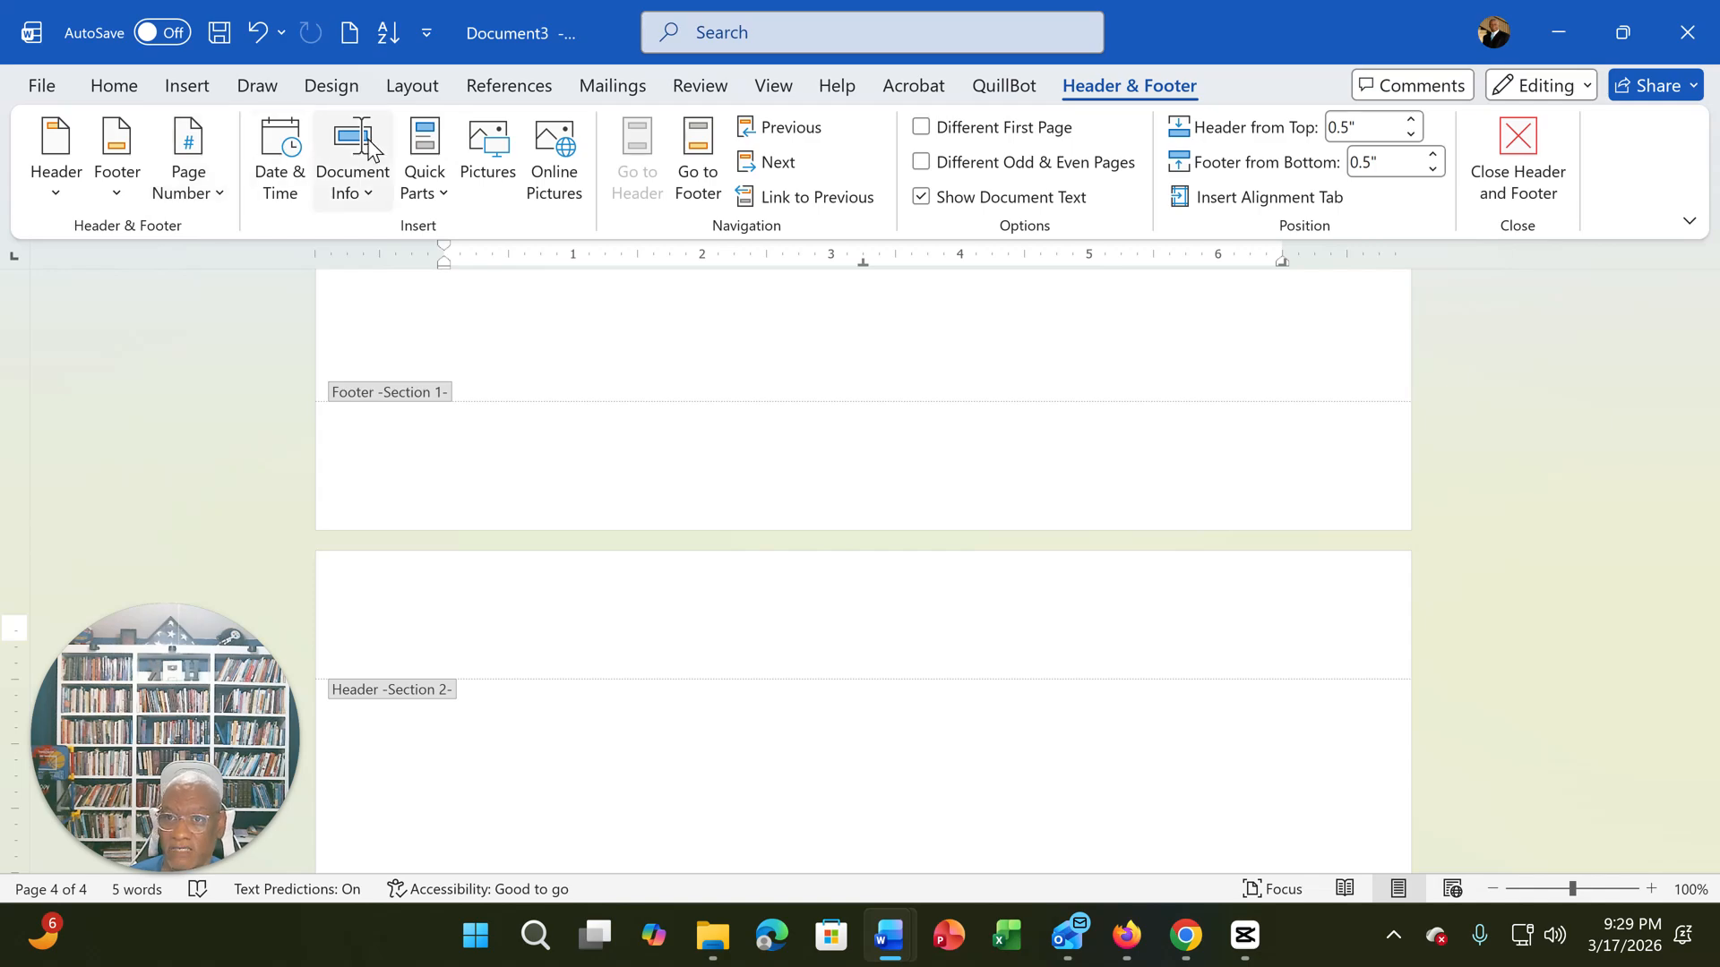
left_click(413, 87)
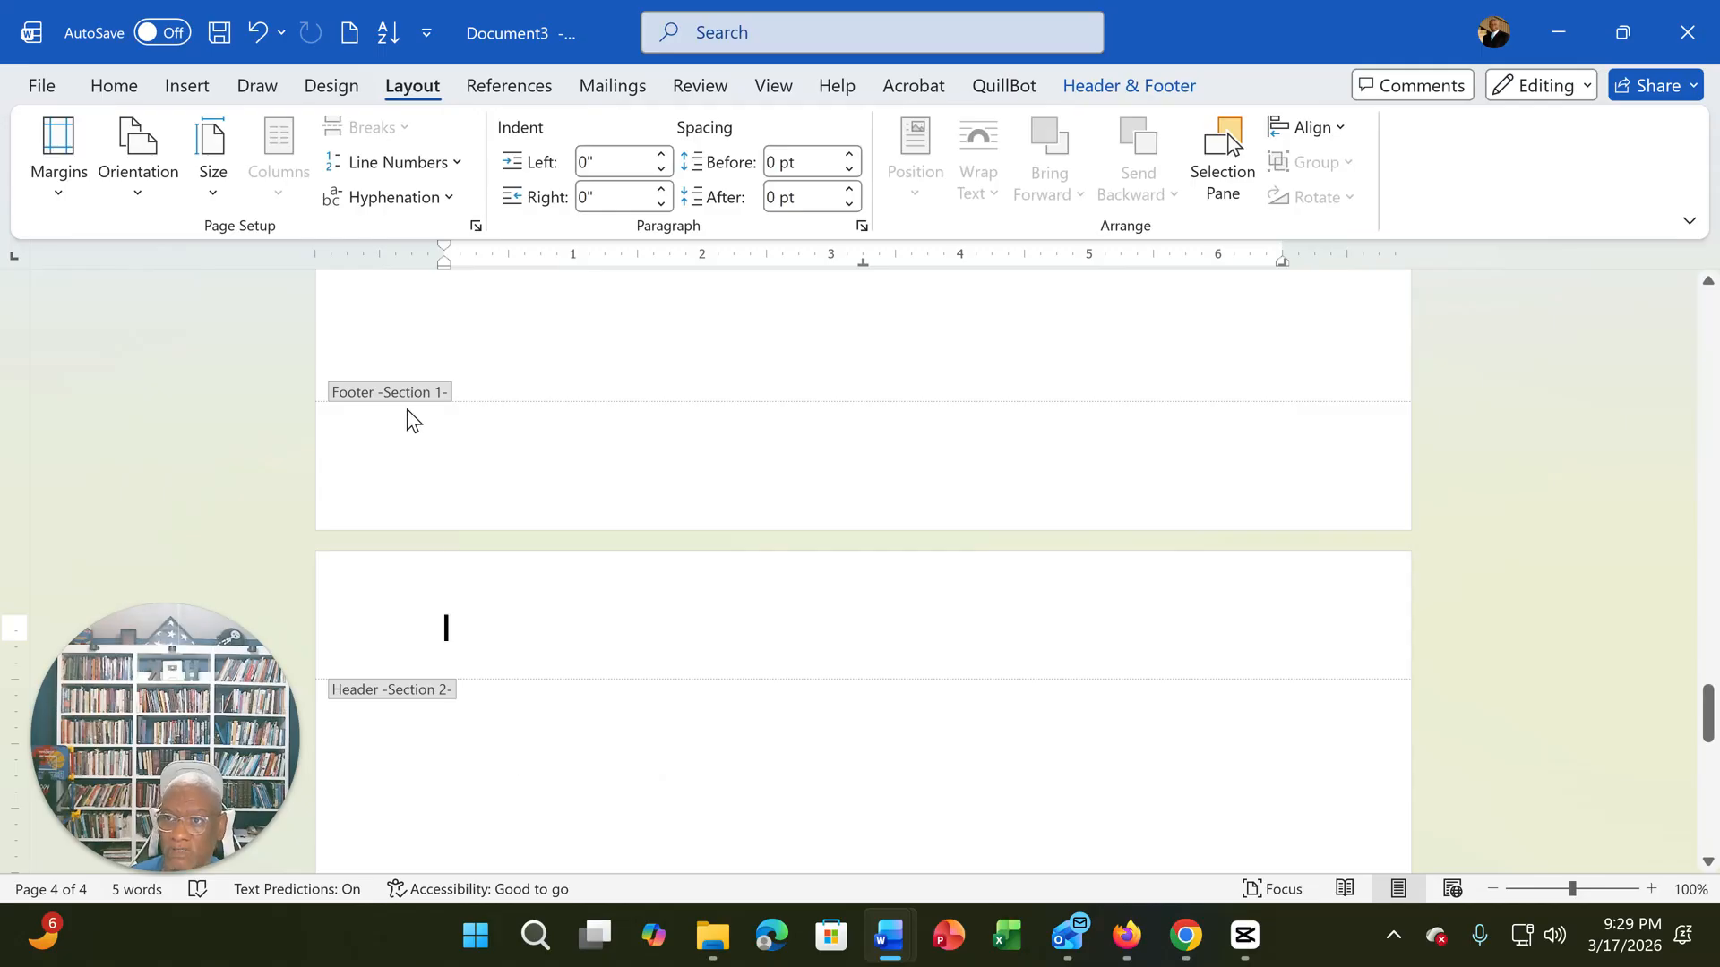
left_click(160, 190)
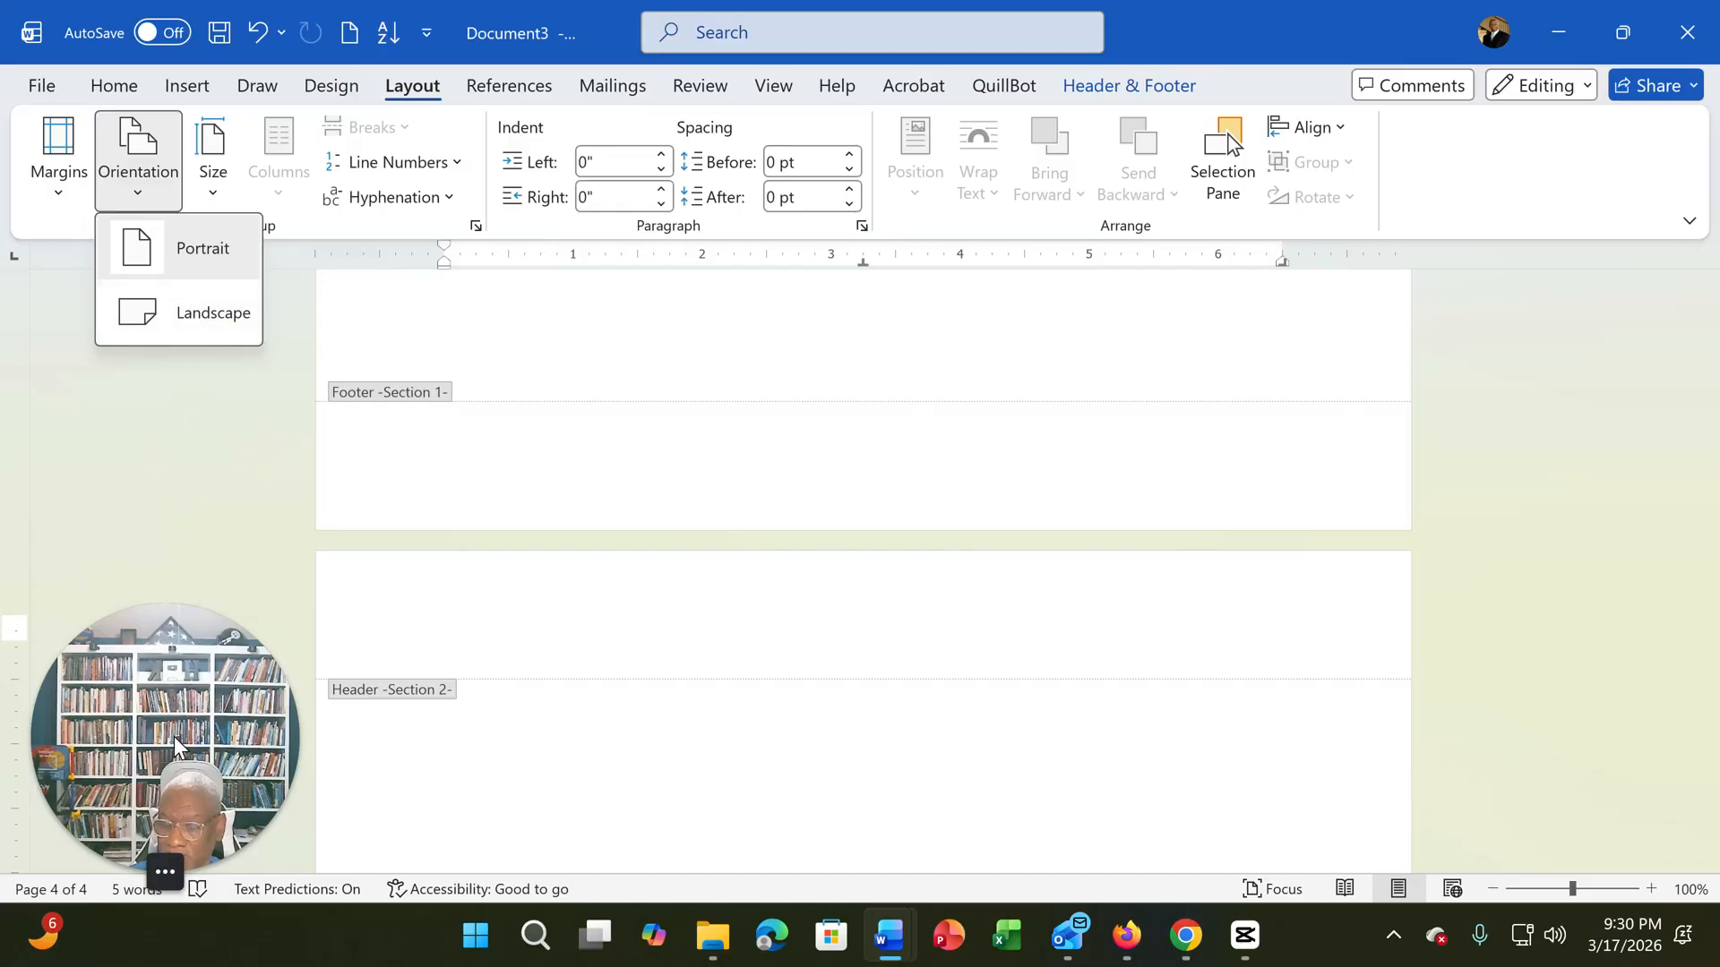
left_click_drag(200, 704, 1571, 289)
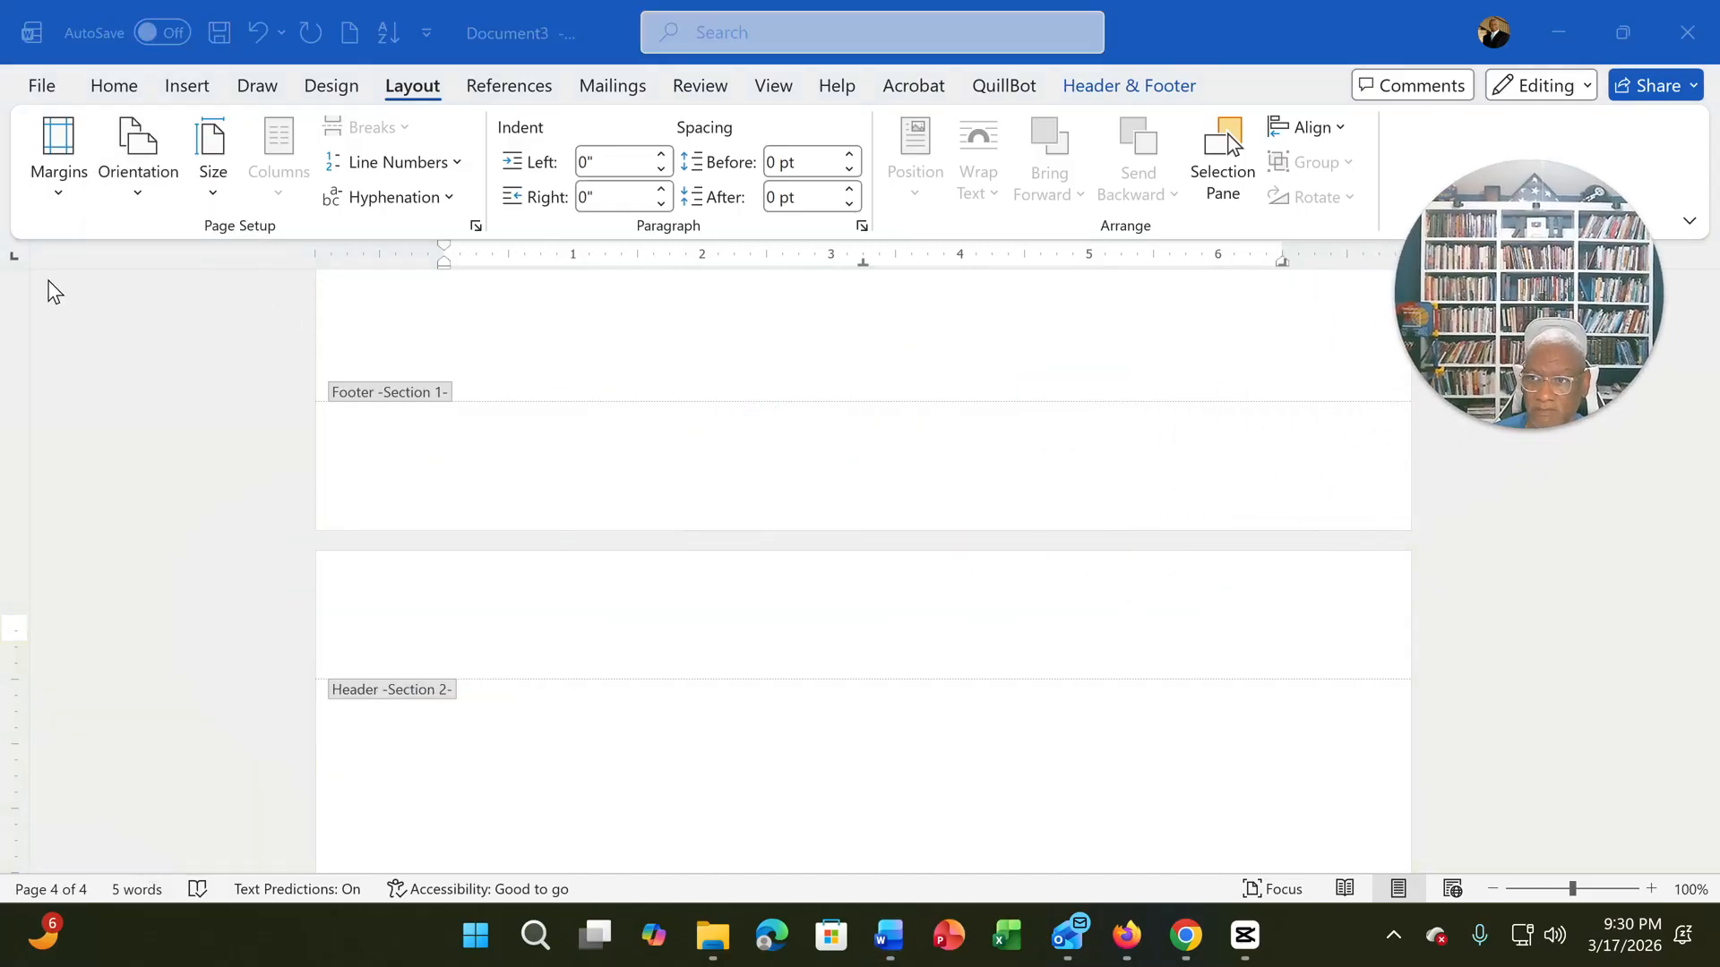
left_click(137, 192)
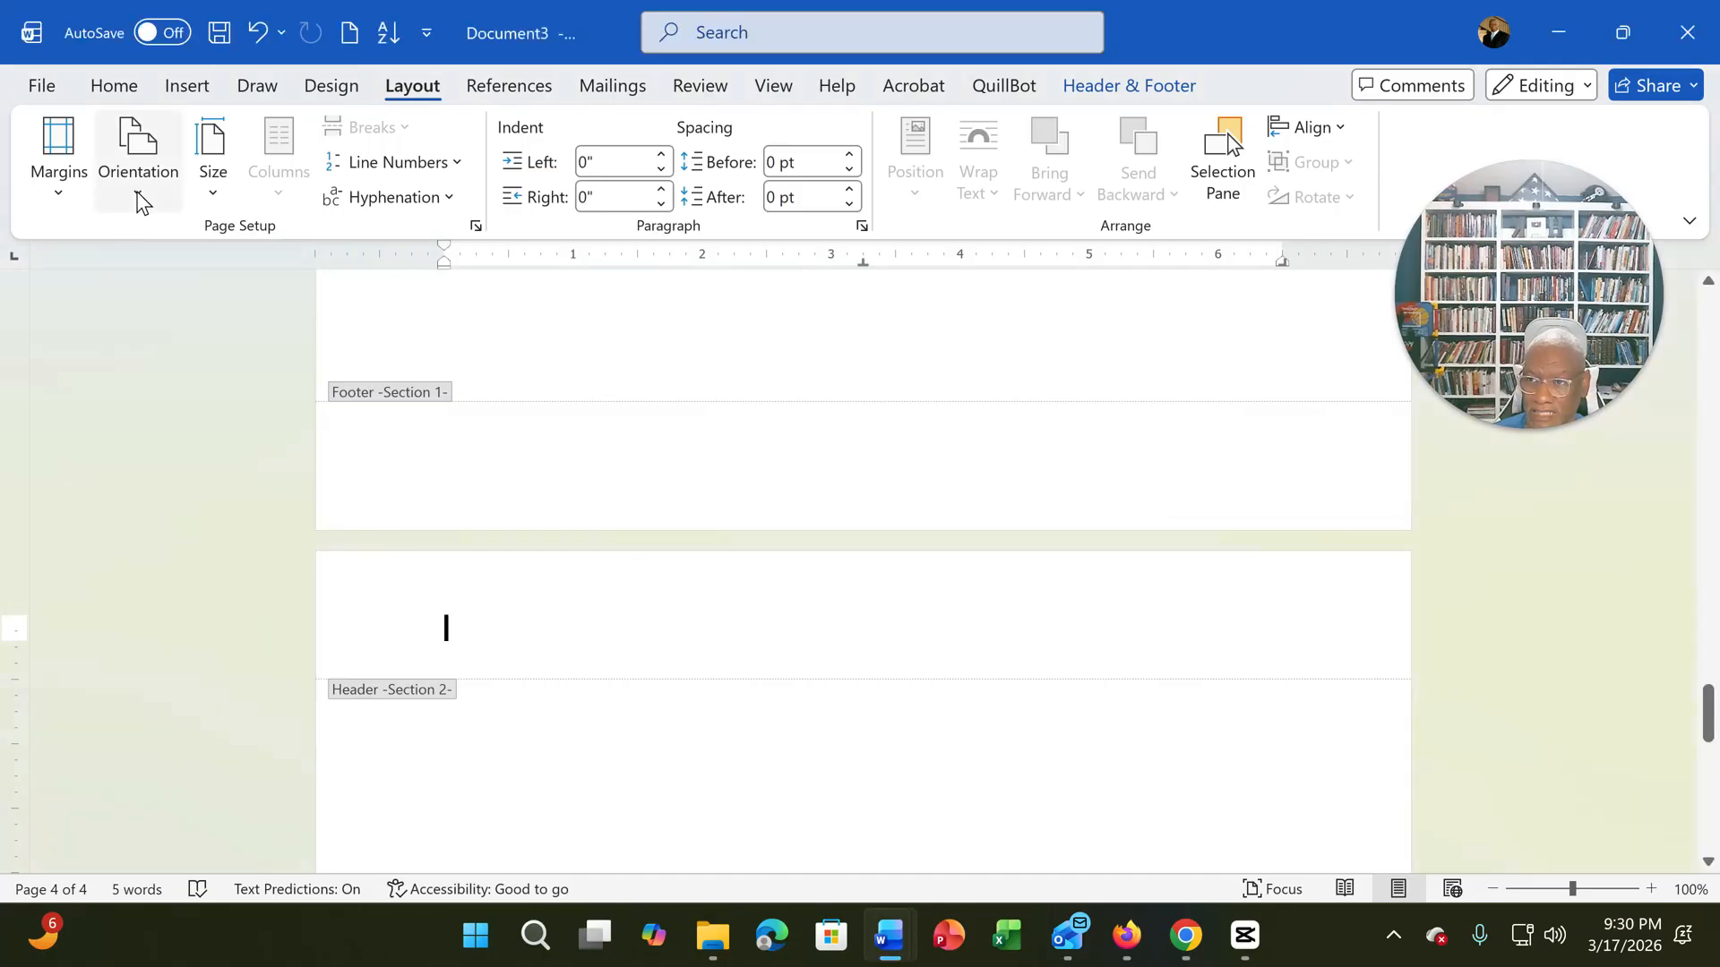
left_click(137, 192)
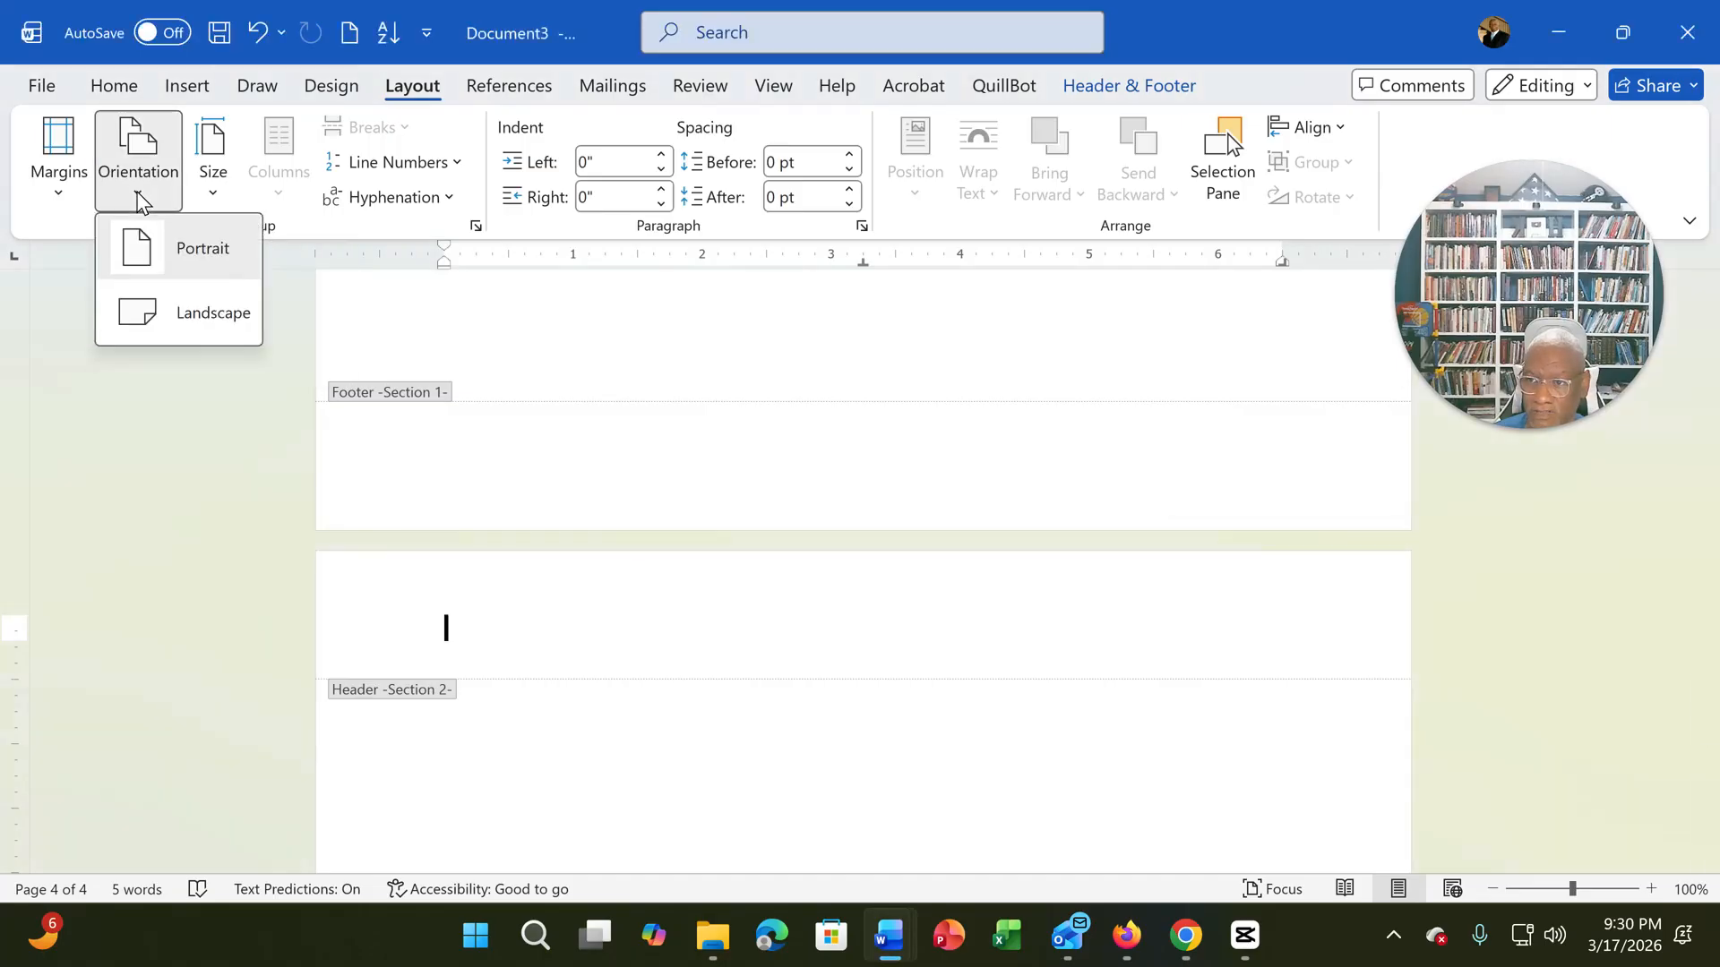
left_click(161, 318)
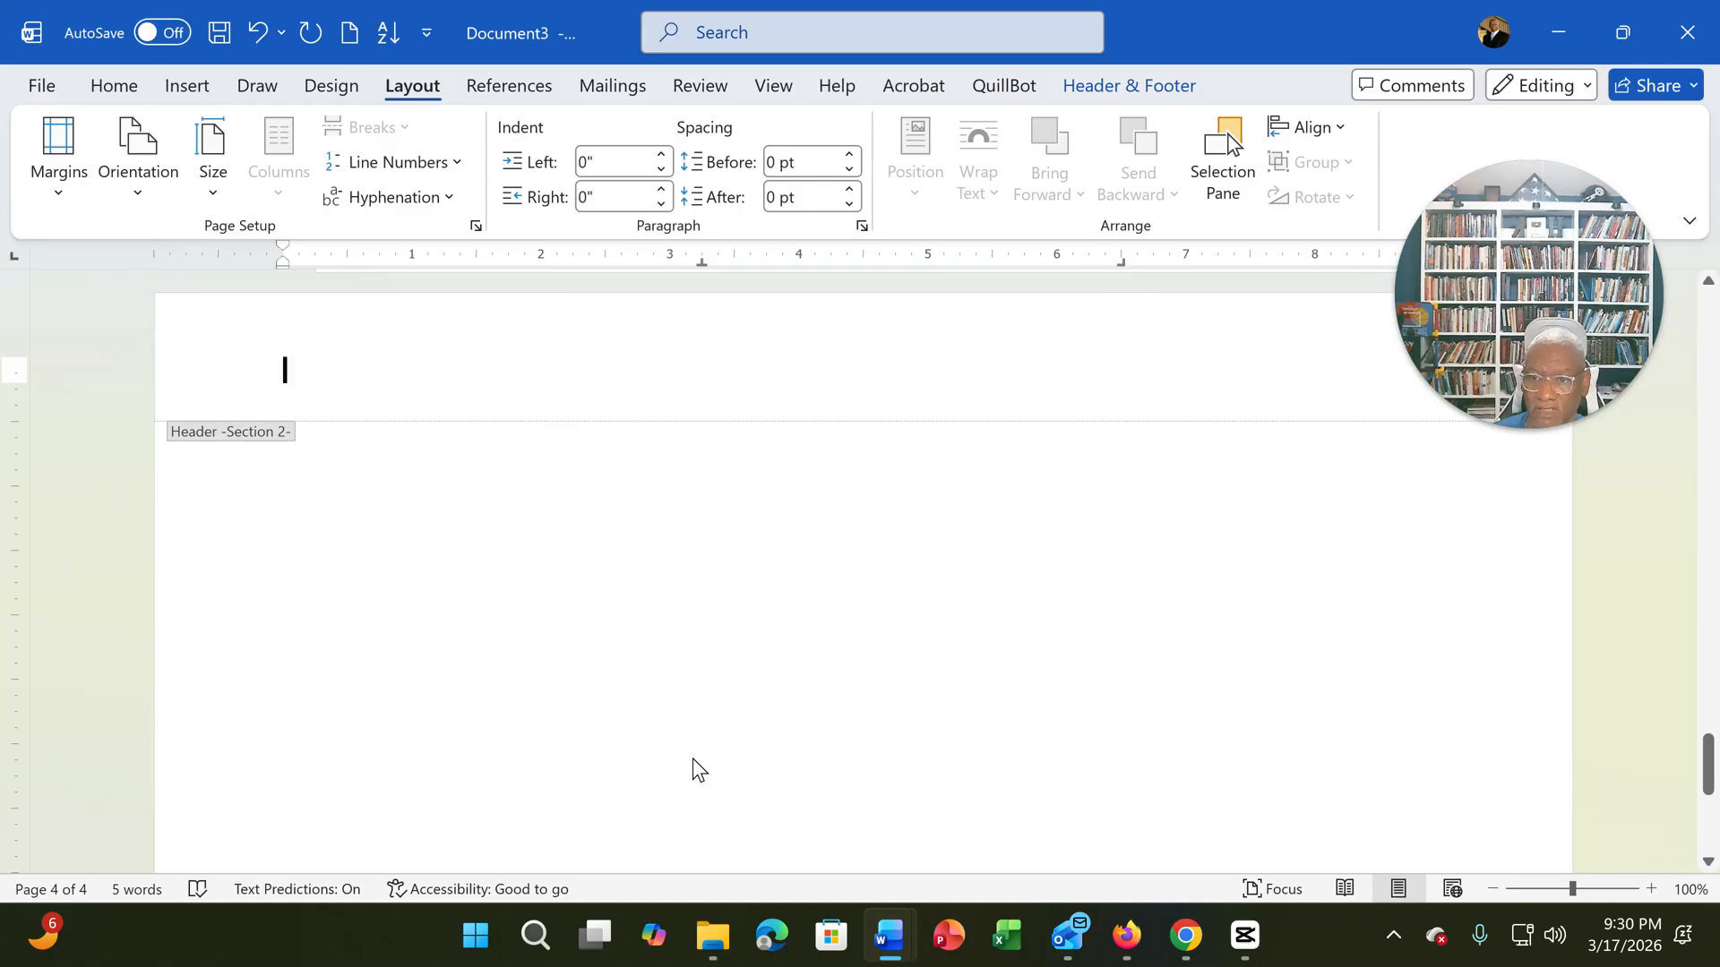
- Compare the page orientation of the Section 1 "References" page with that of the Section 2 page
scroll(721, 740, "up", 3)
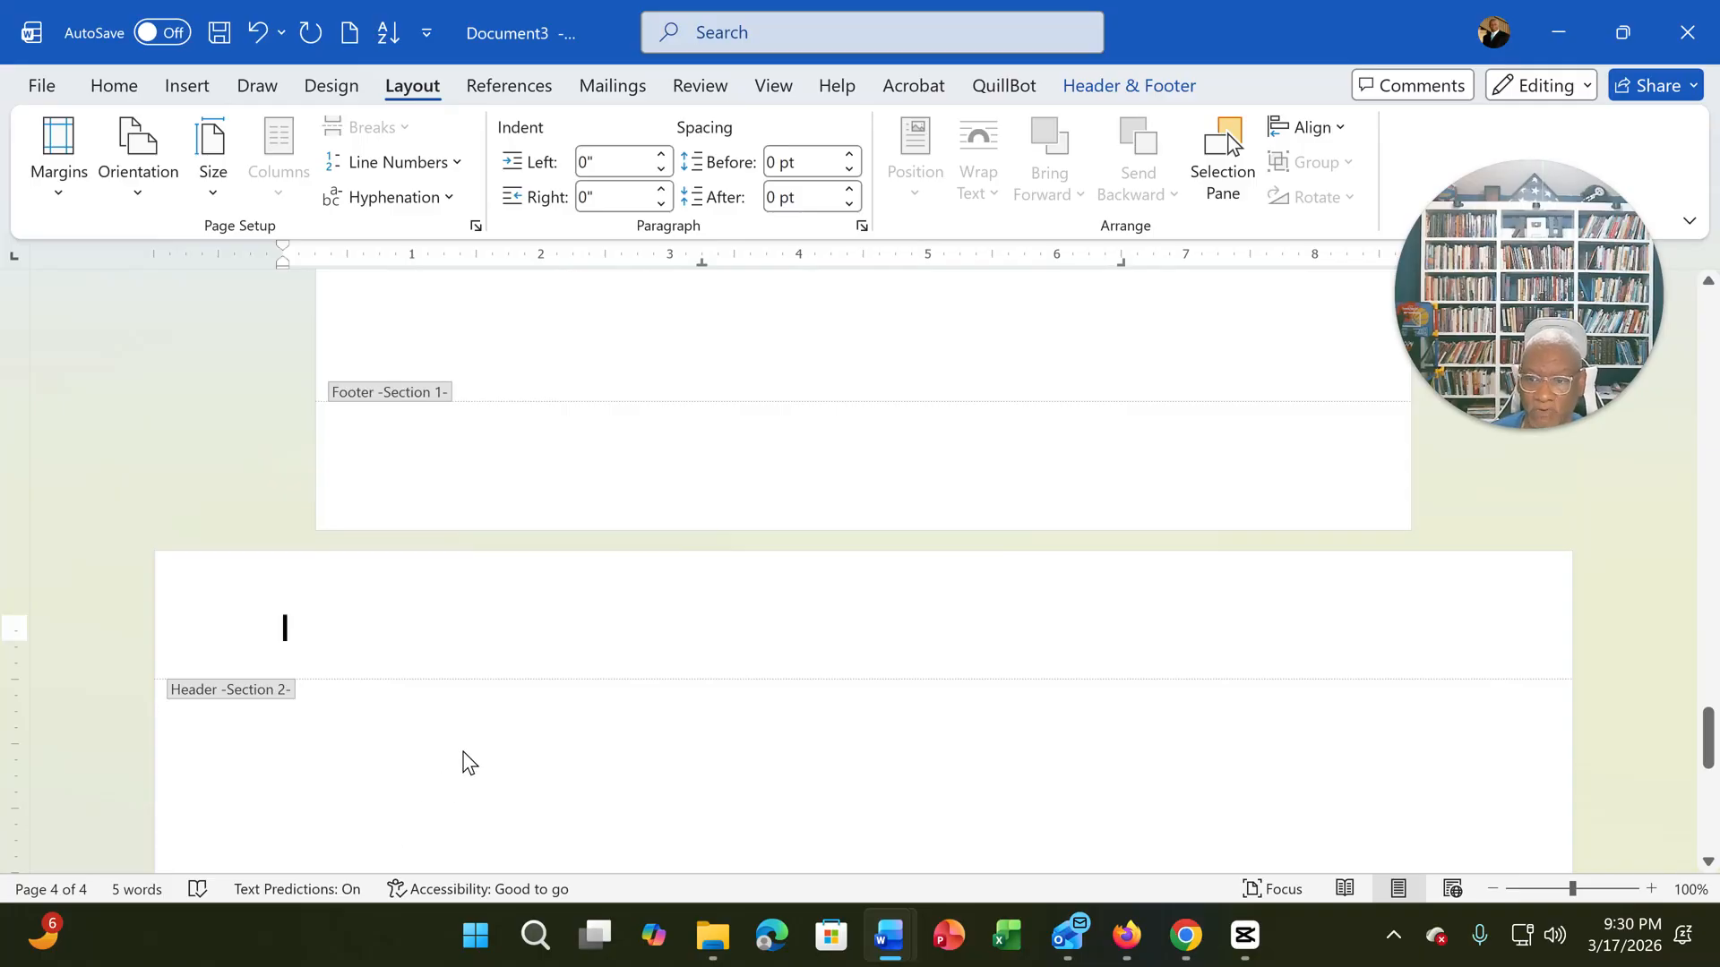
scroll(665, 786, "up", 3)
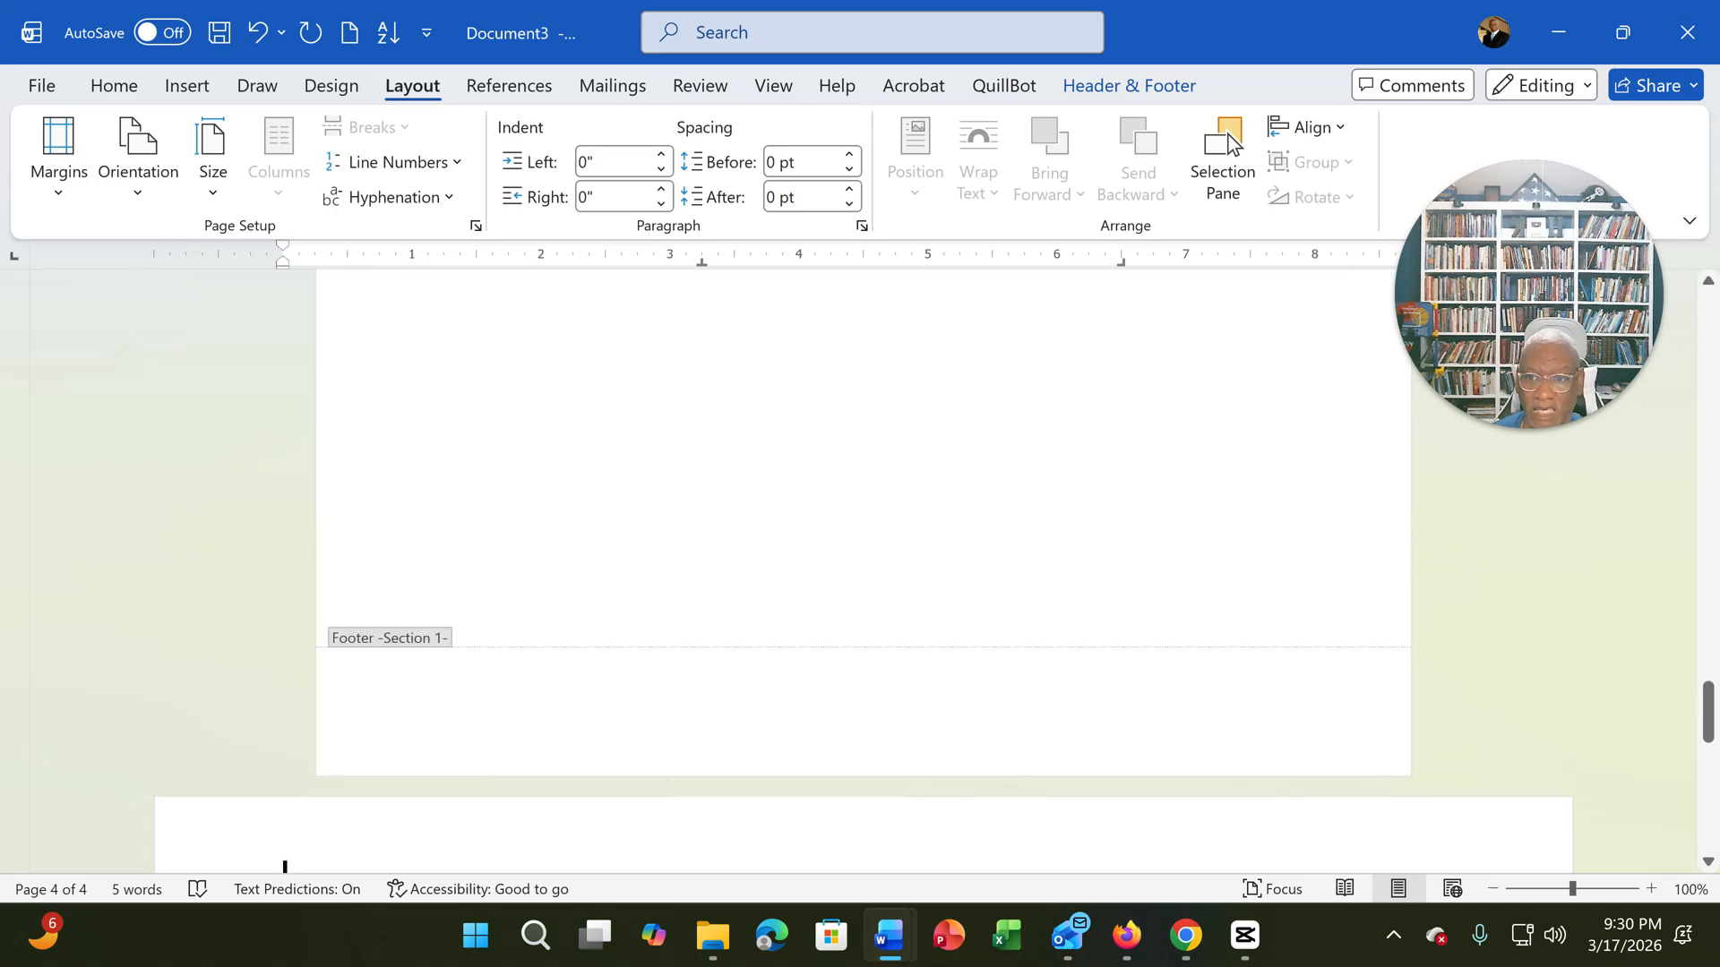
scroll(847, 502, "up", 3)
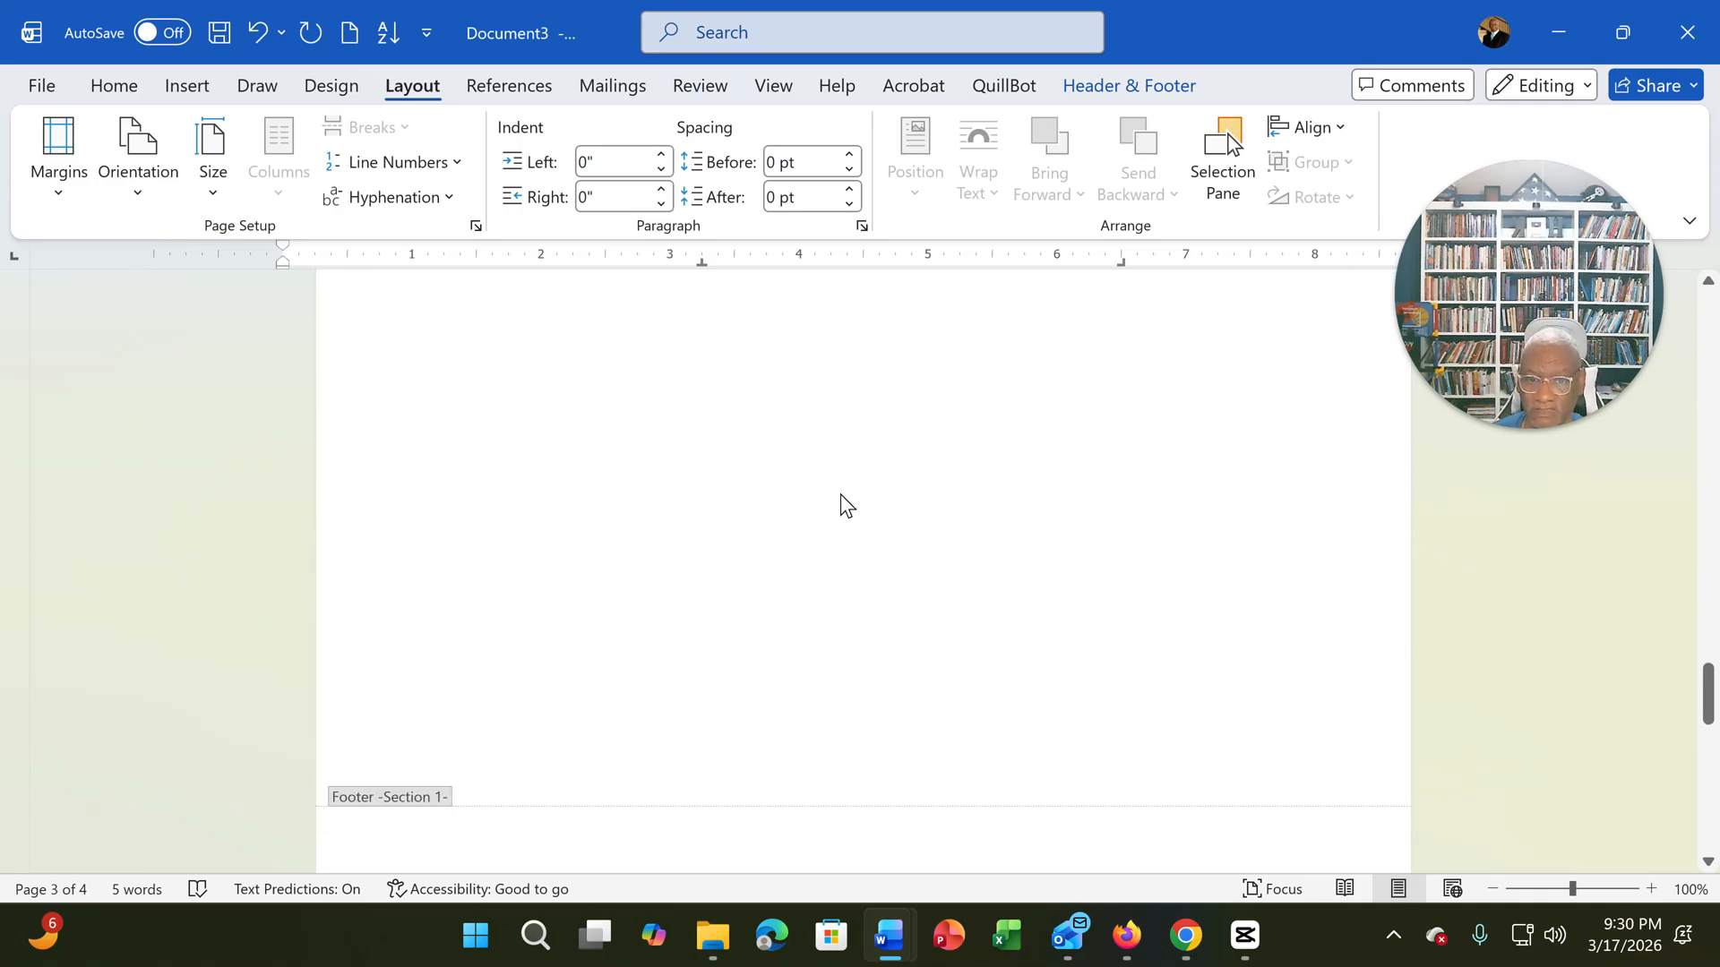
scroll(842, 503, "down", 6)
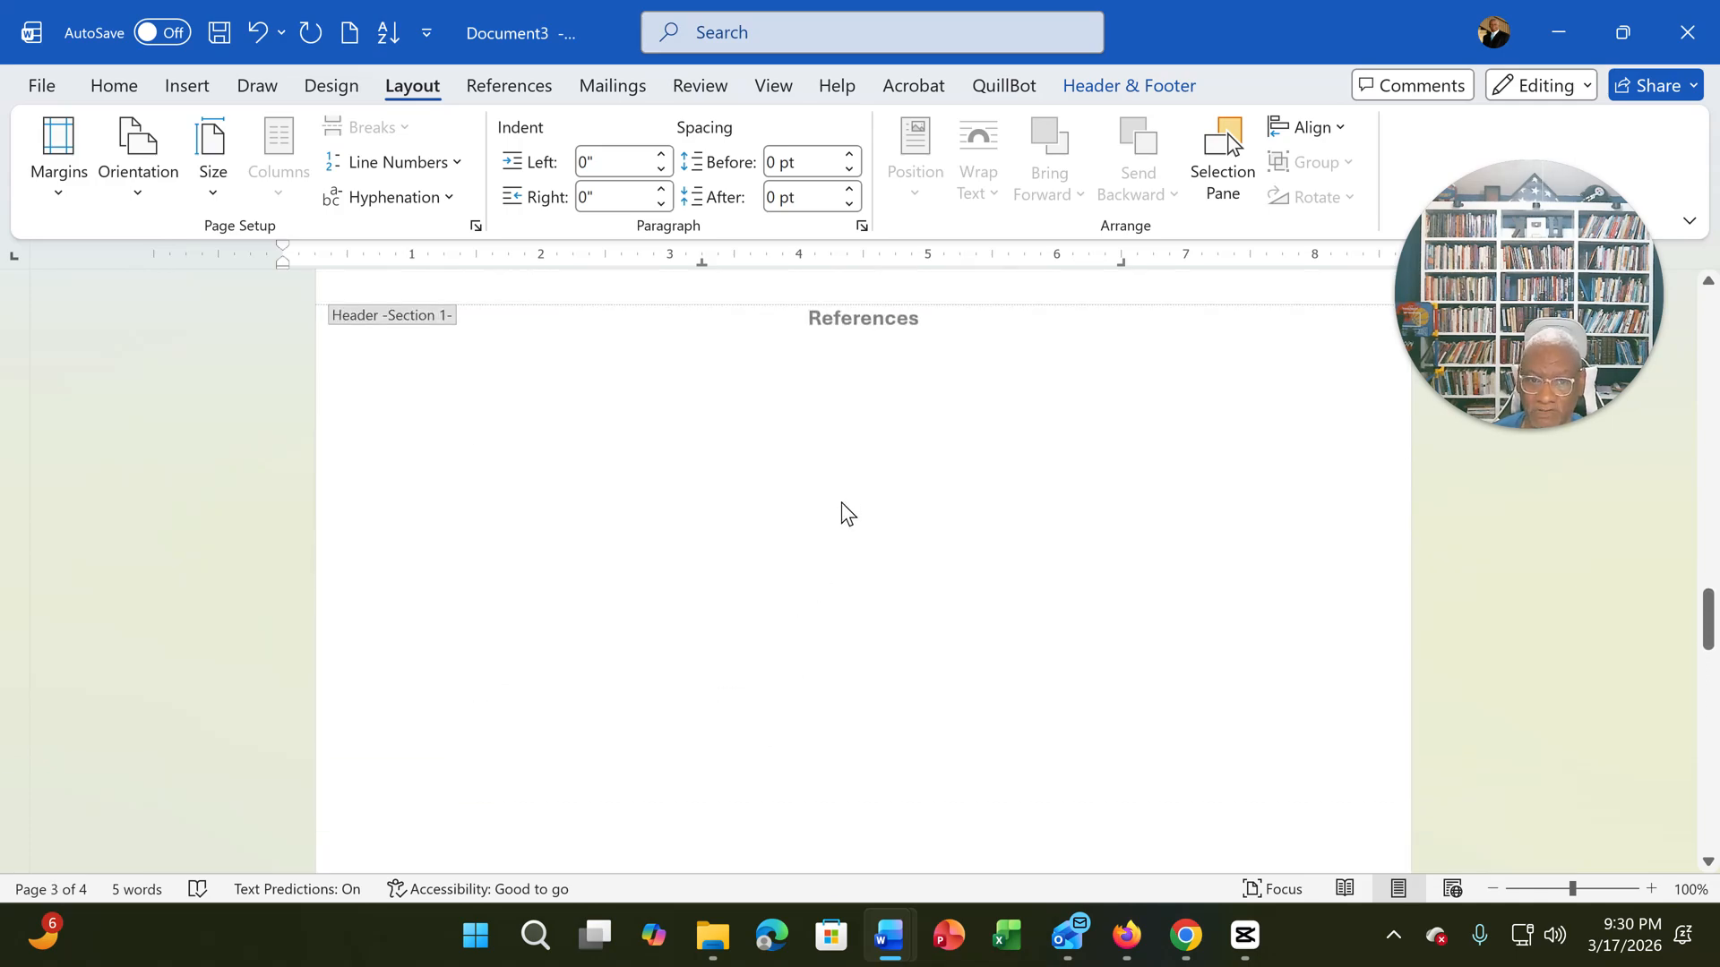
scroll(842, 503, "up", 2)
scroll(841, 513, "down", 2)
scroll(841, 520, "up", 6)
scroll(842, 534, "down", 4)
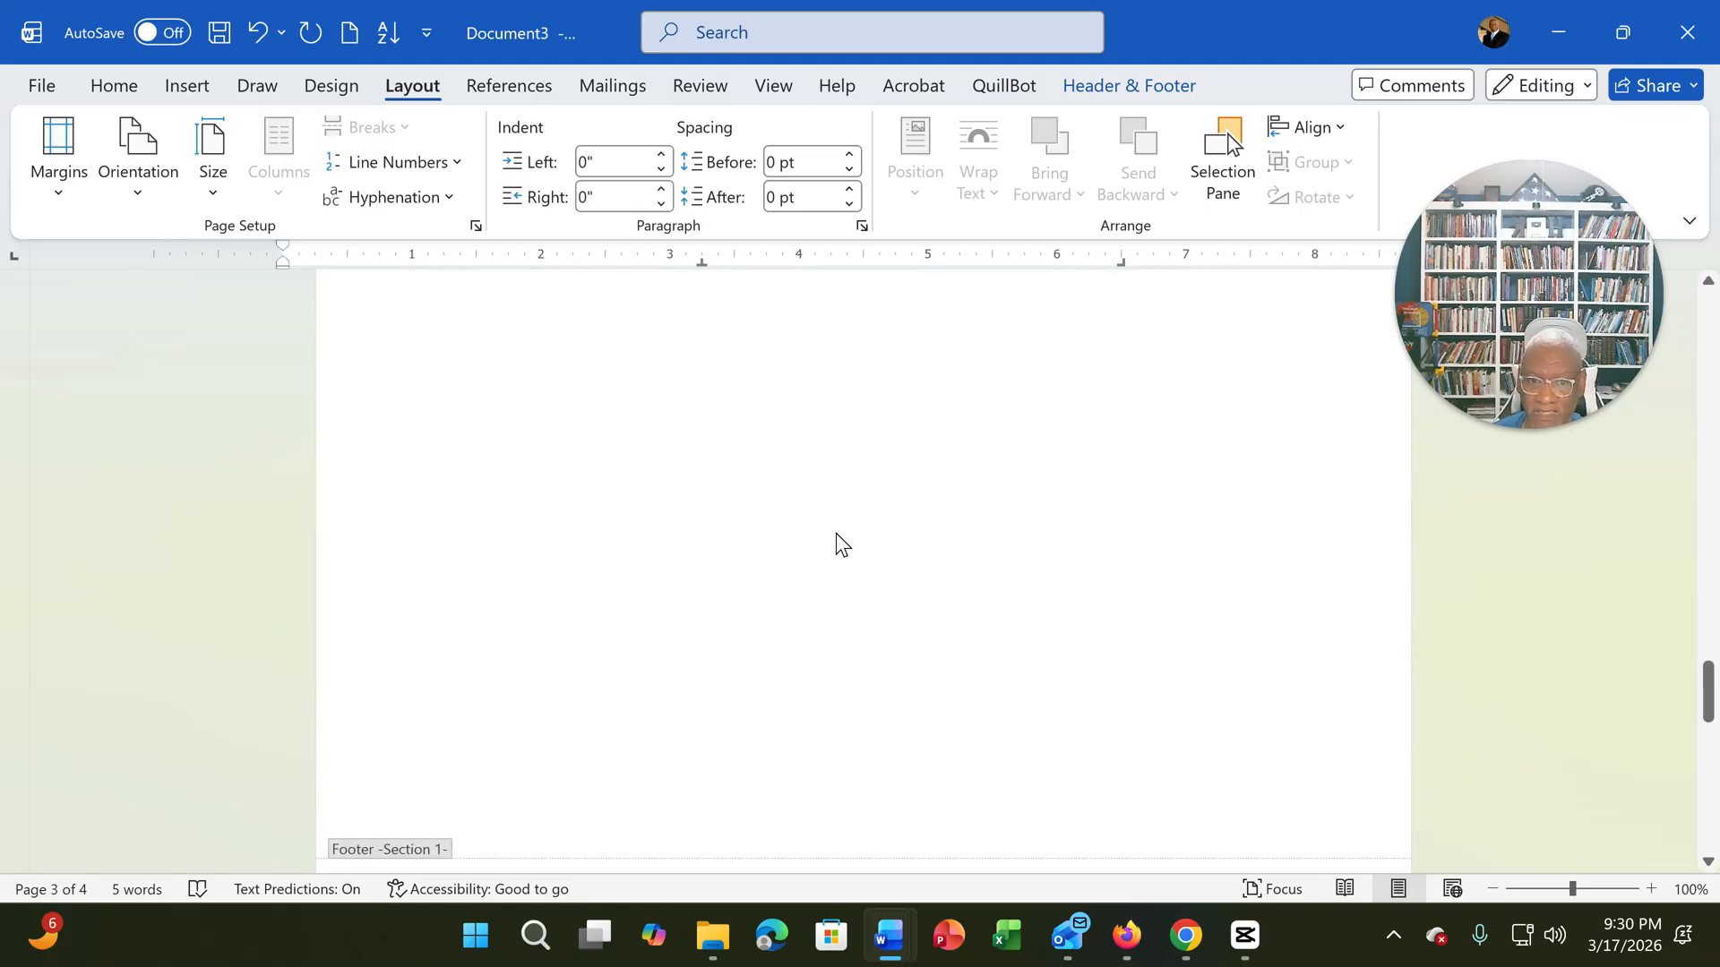
scroll(848, 531, "down", 3)
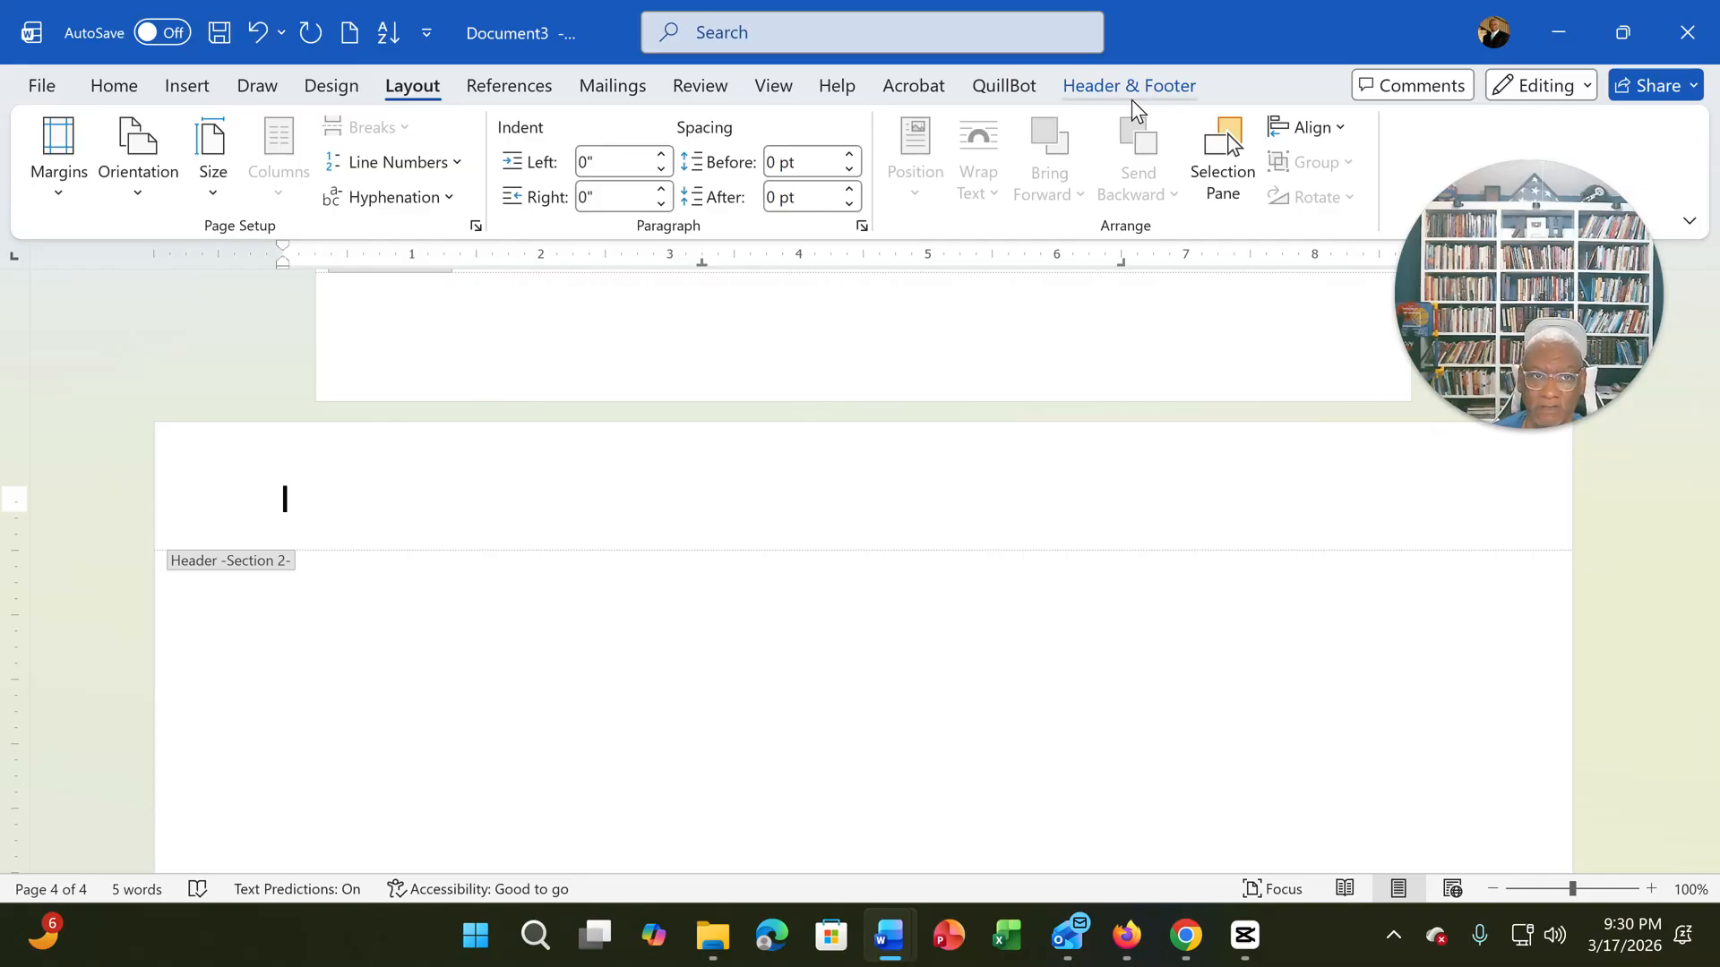
- Leave header editing for the body of the Section 2 page and review the boundary with the preceding section's page
double_click(395, 672)
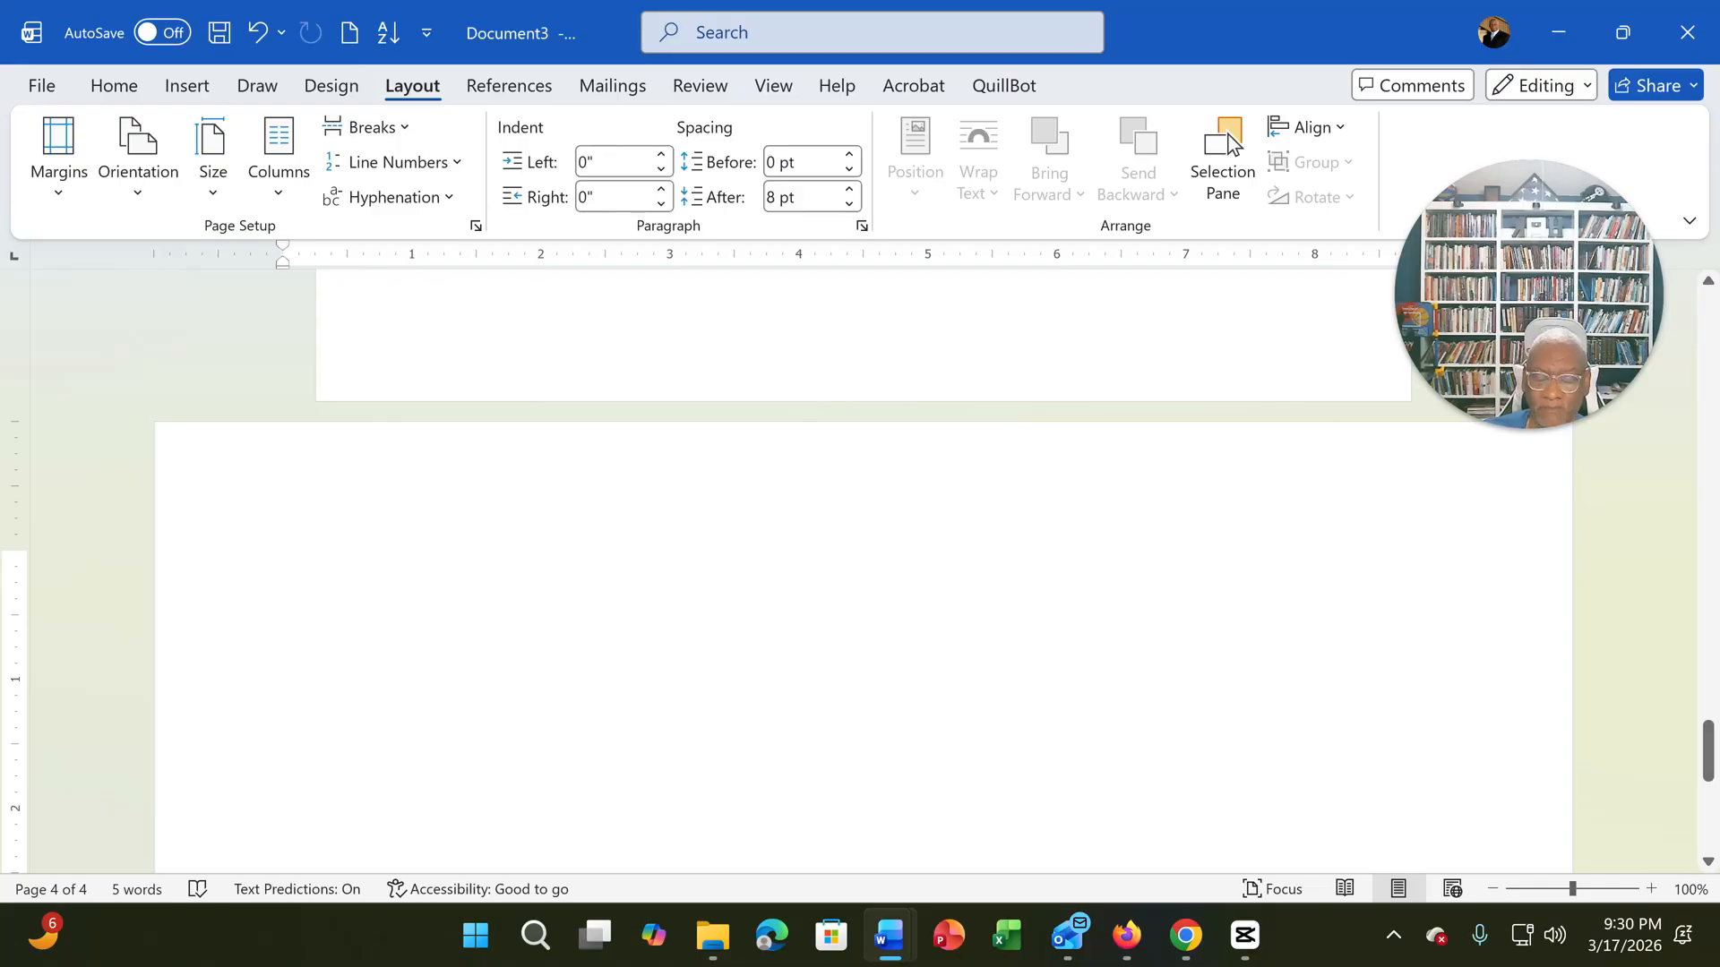
scroll(864, 556, "up", 5)
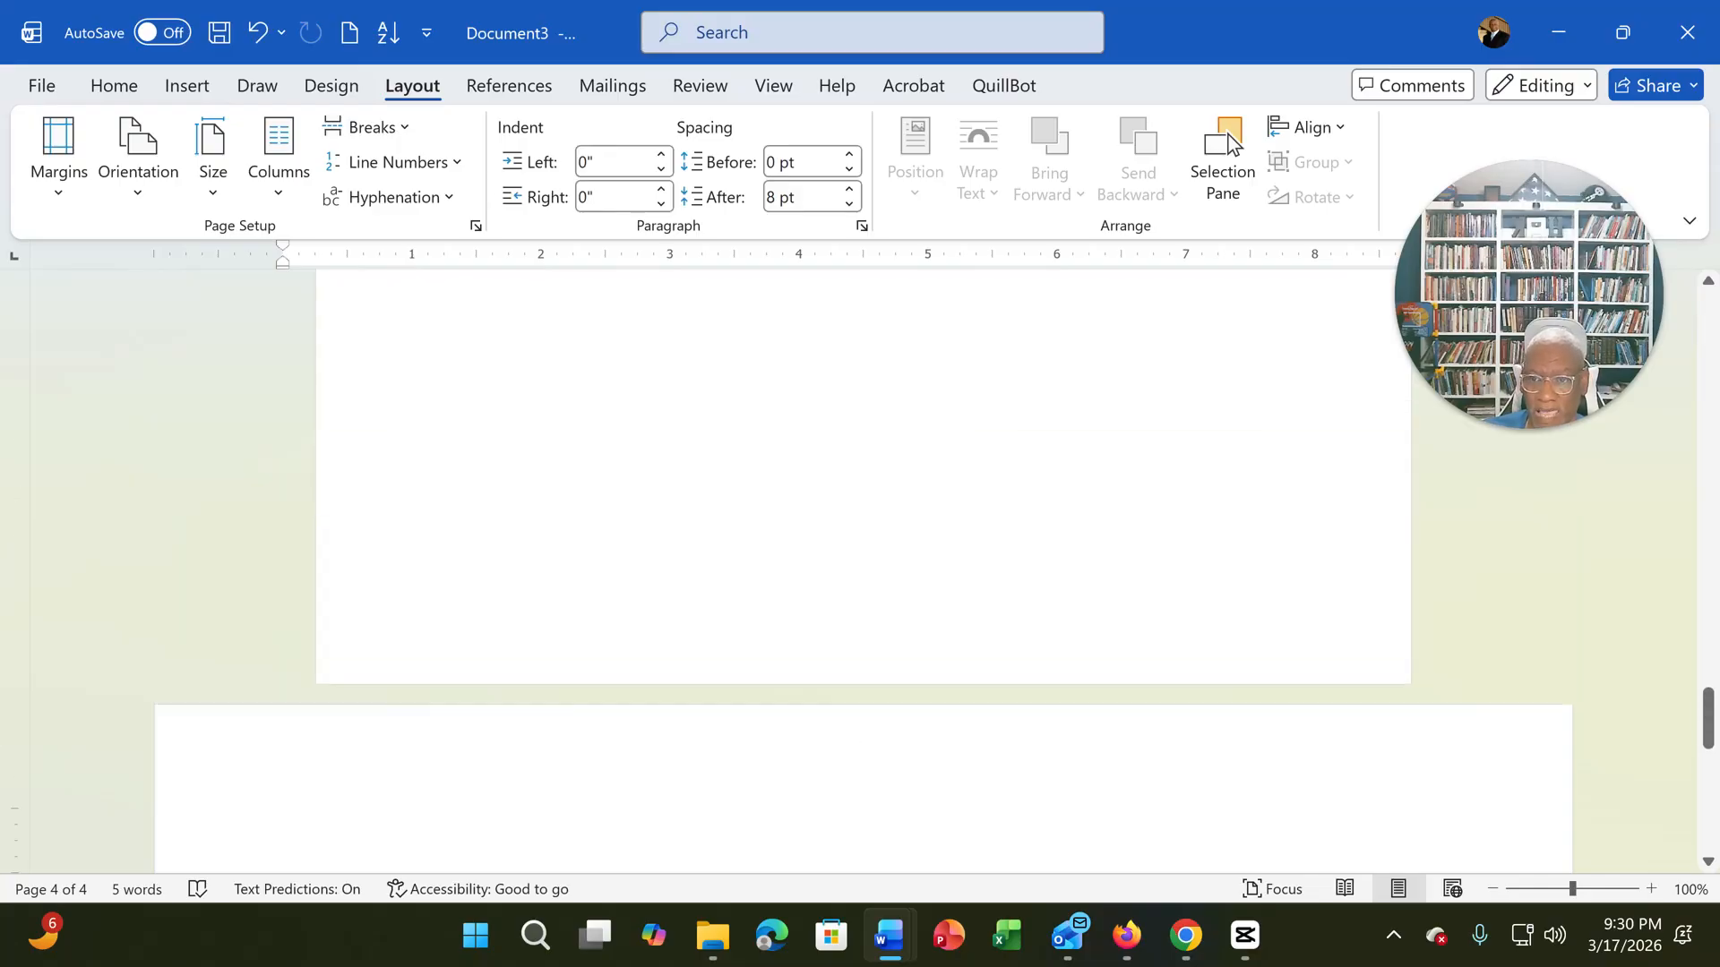
scroll(864, 556, "down", 4)
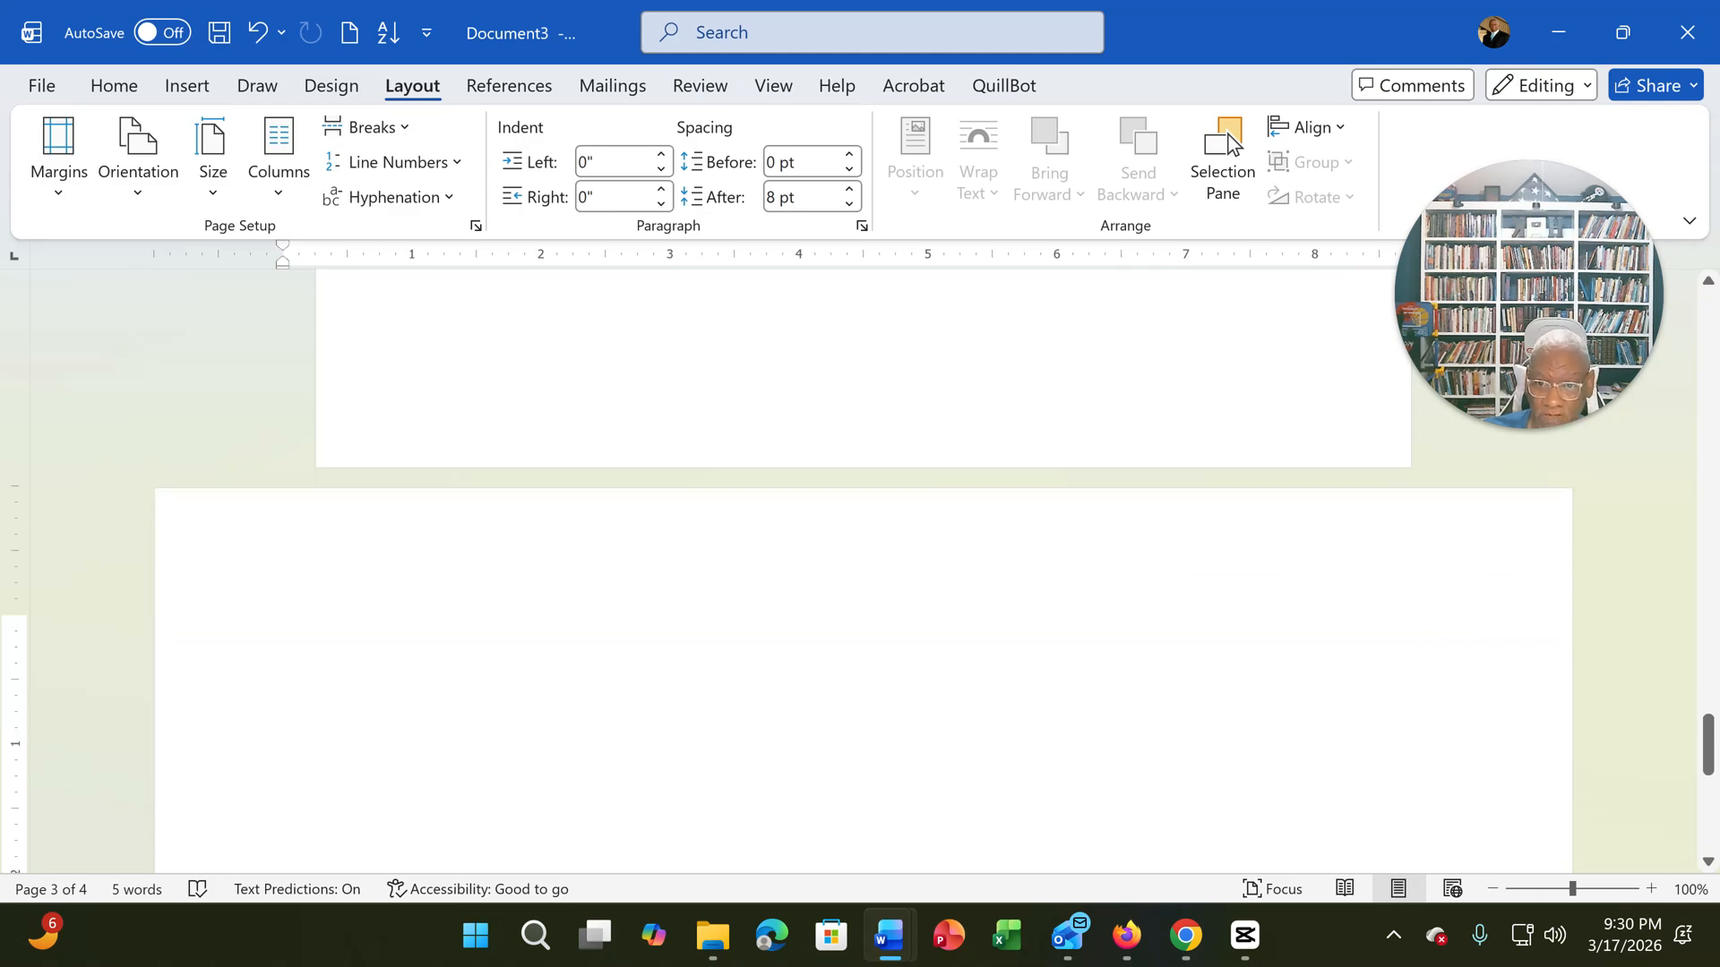
scroll(864, 574, "up", 5)
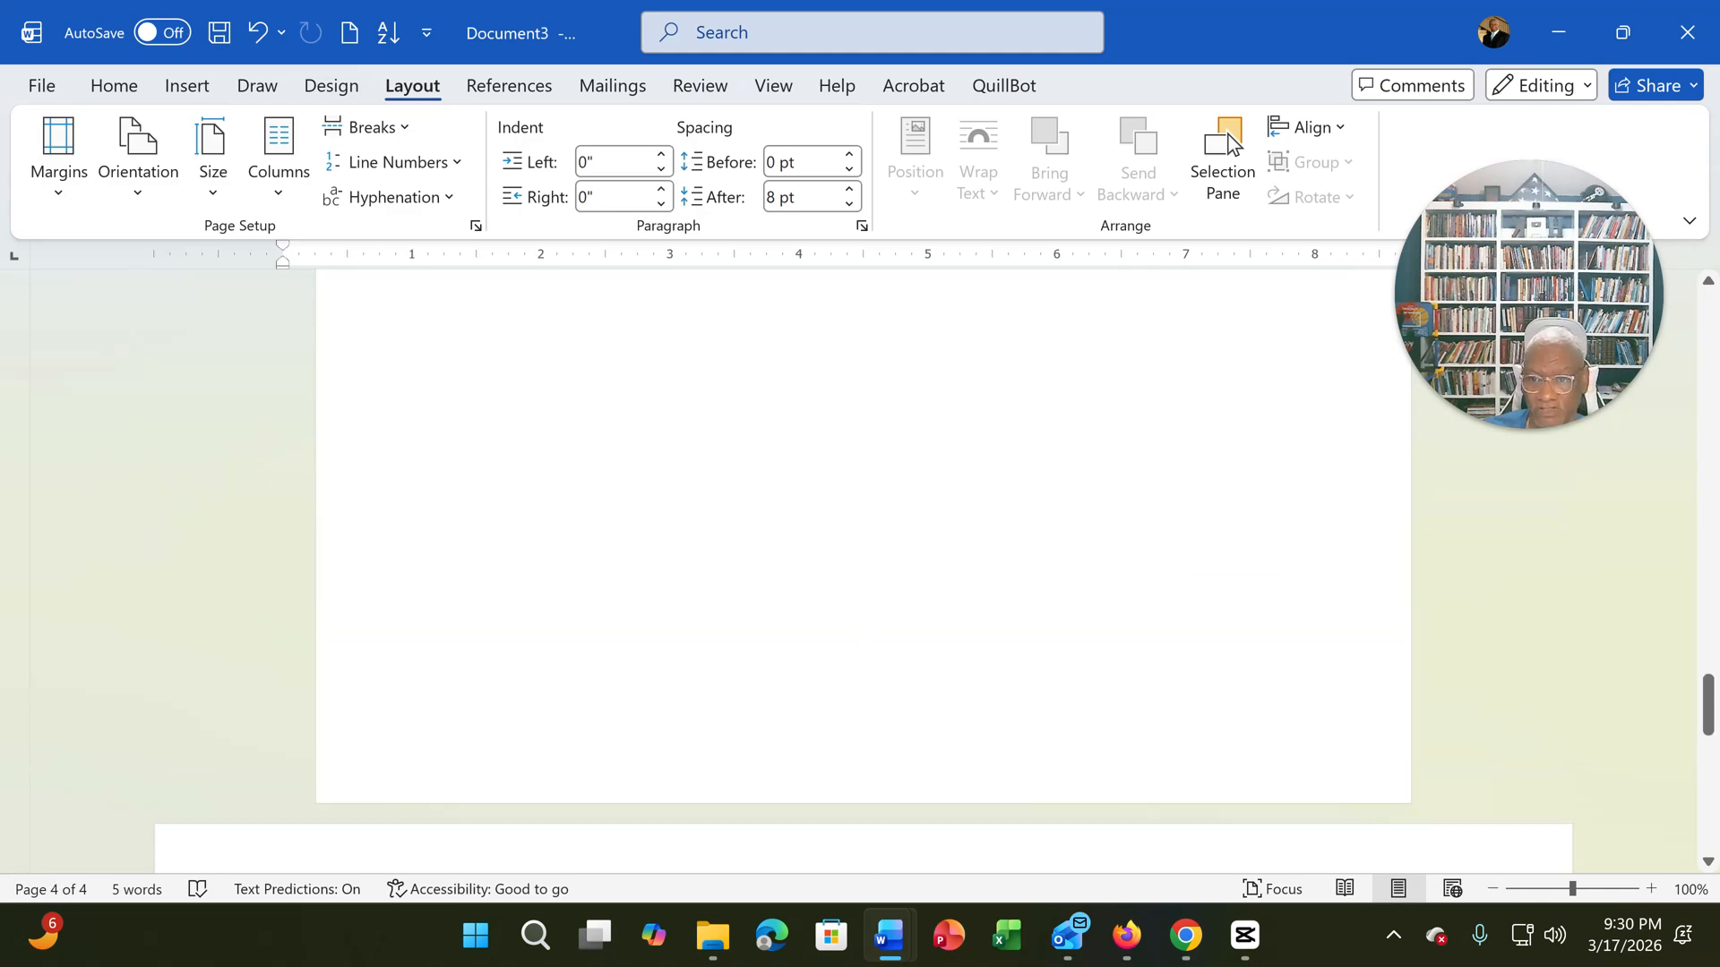
scroll(864, 573, "down", 4)
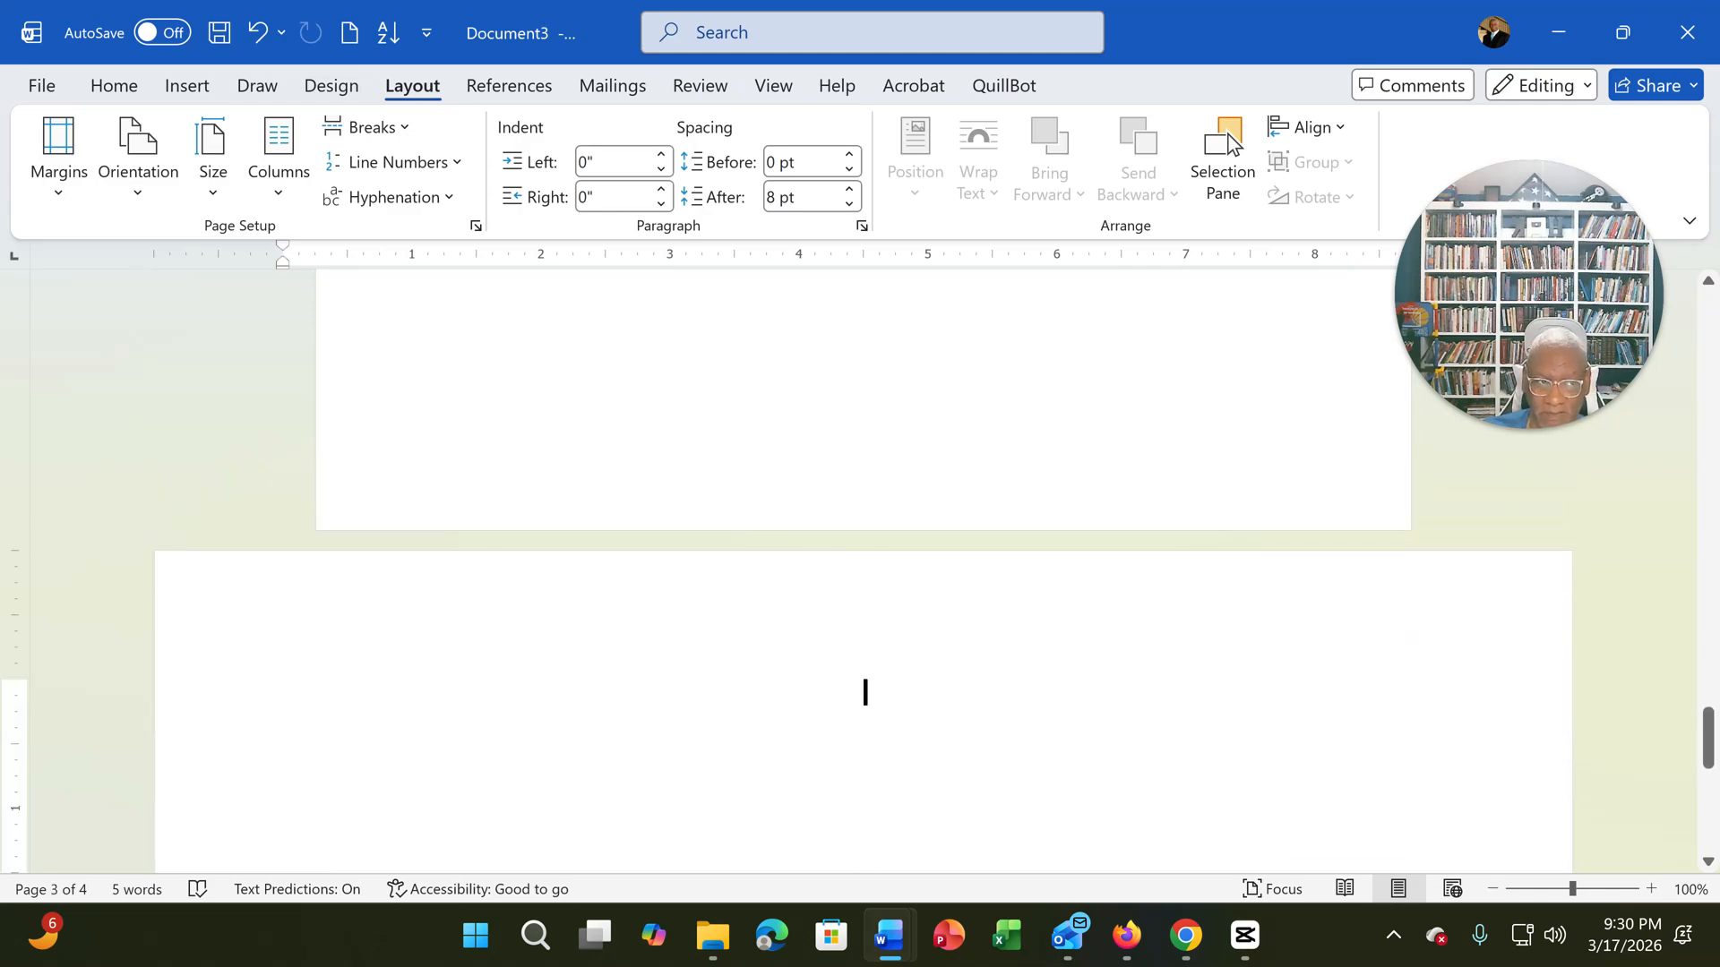